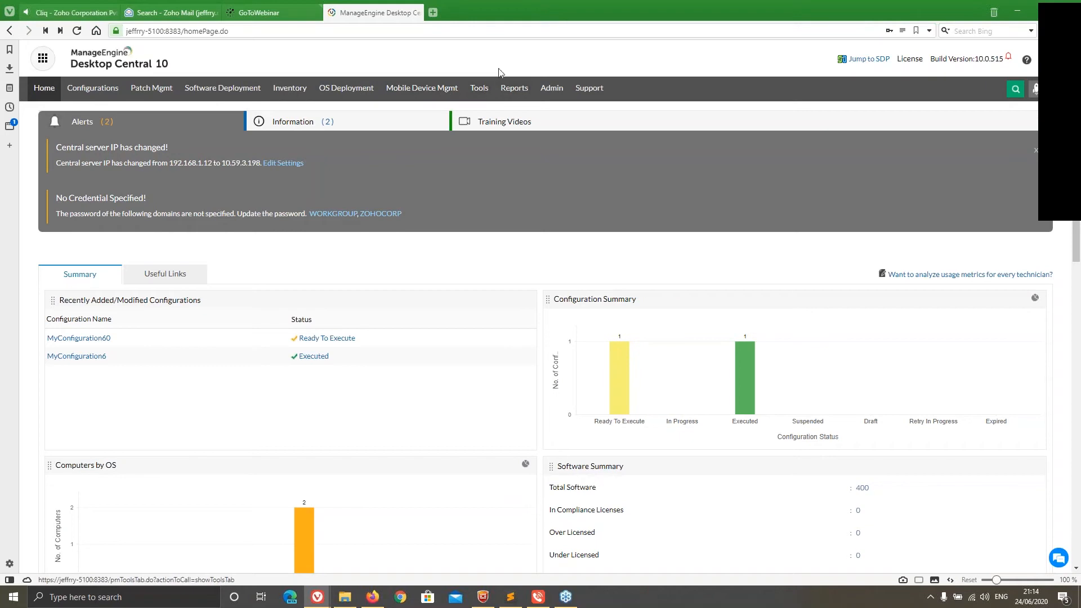
Open the WFH Patch Cycle announcement for modification and review its message and display schedule
left_click(484, 95)
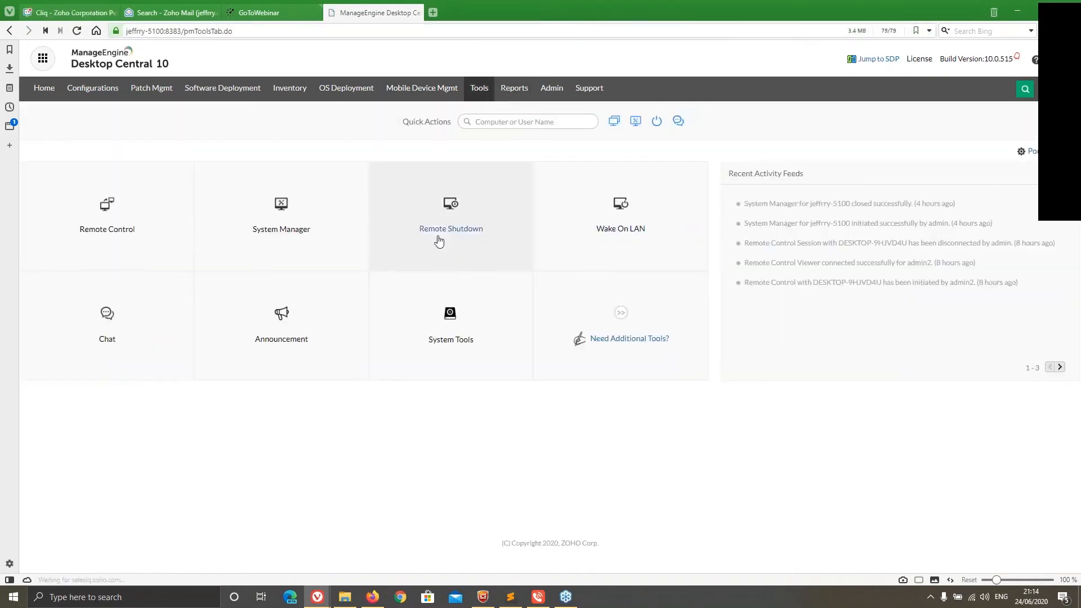
left_click(289, 307)
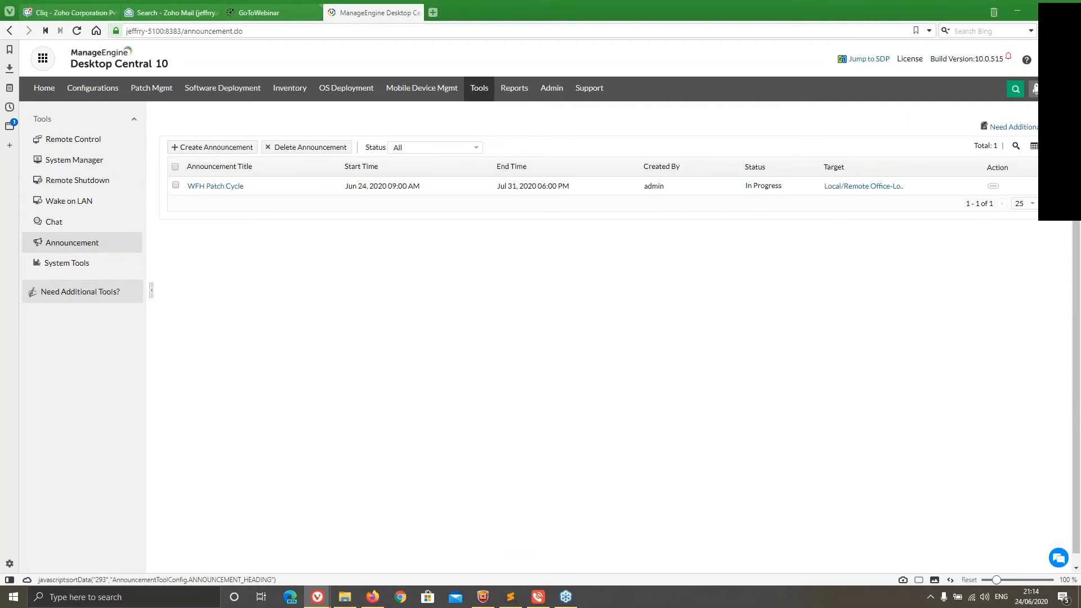
left_click(993, 186)
left_click(962, 191)
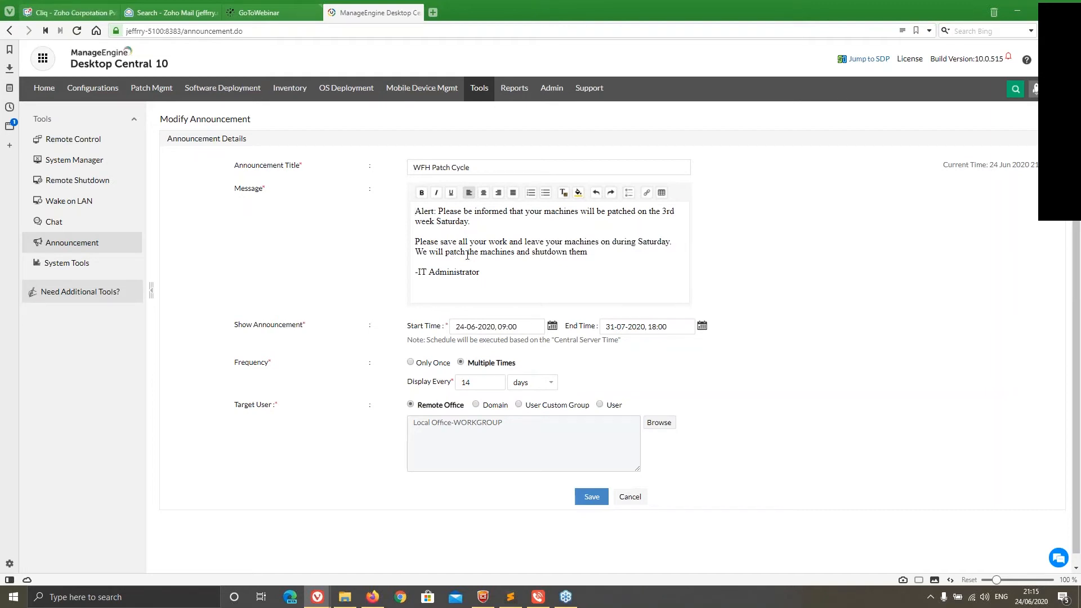
scroll(479, 282, "down", 1)
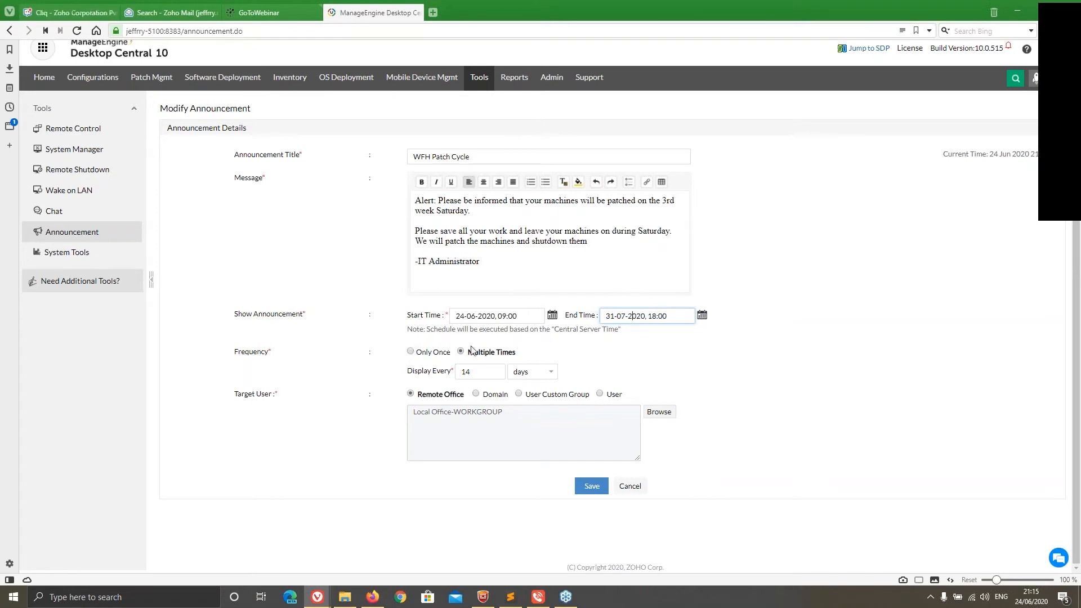
Go through the announcement's frequency choices, repeat interval units and the User Custom Group target option
left_click(411, 353)
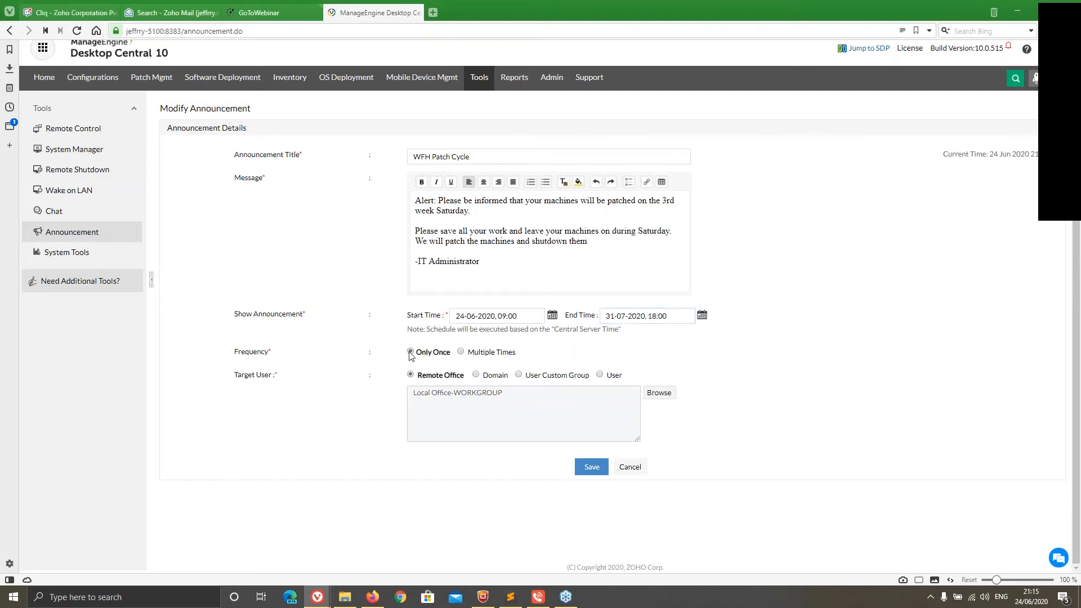
left_click(460, 352)
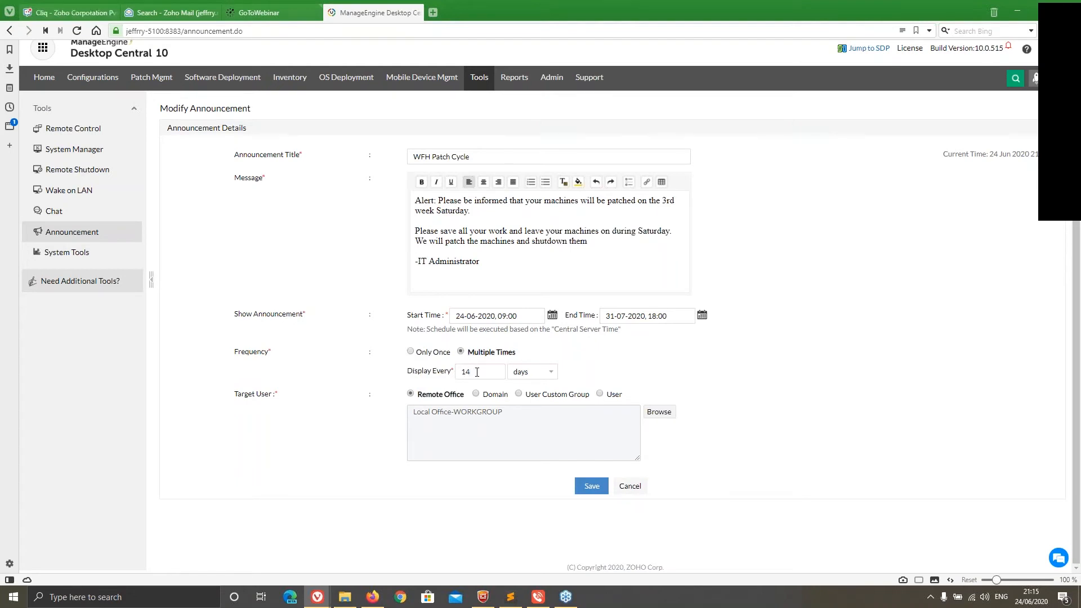
left_click(544, 375)
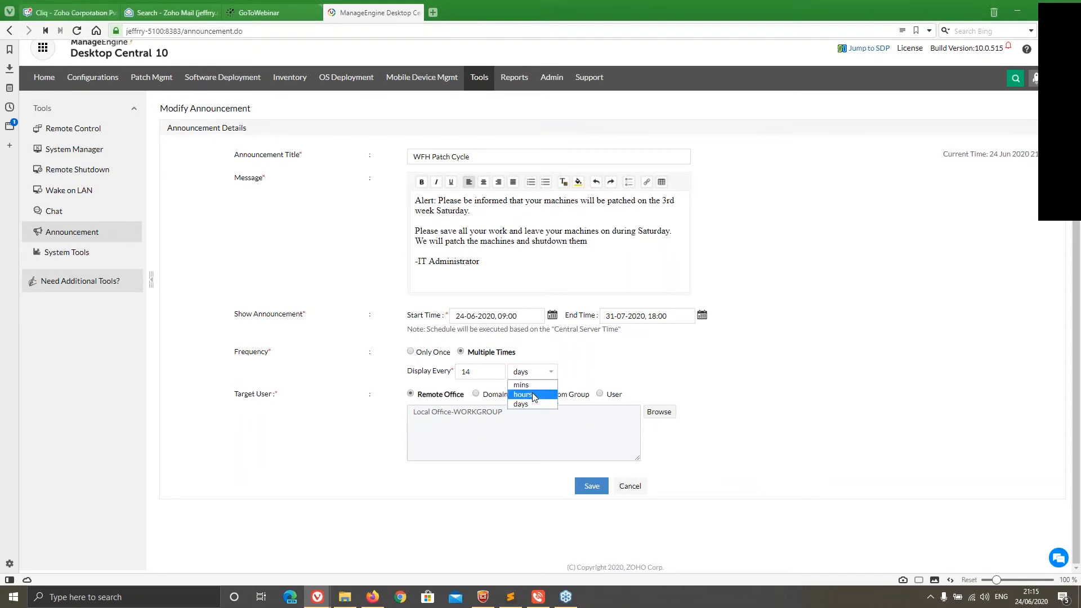
left_click(647, 365)
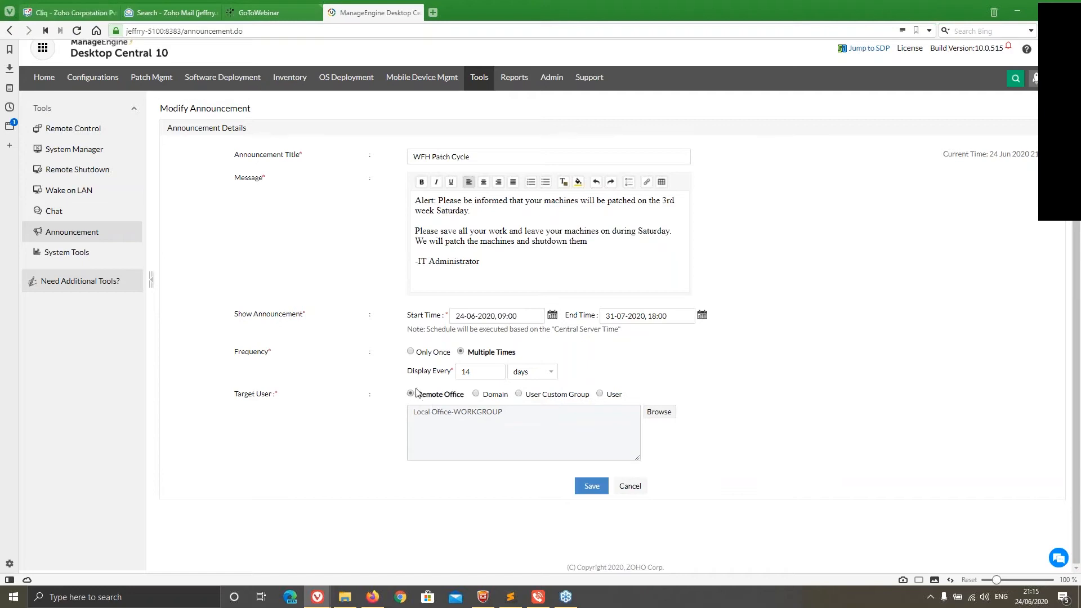
left_click(518, 395)
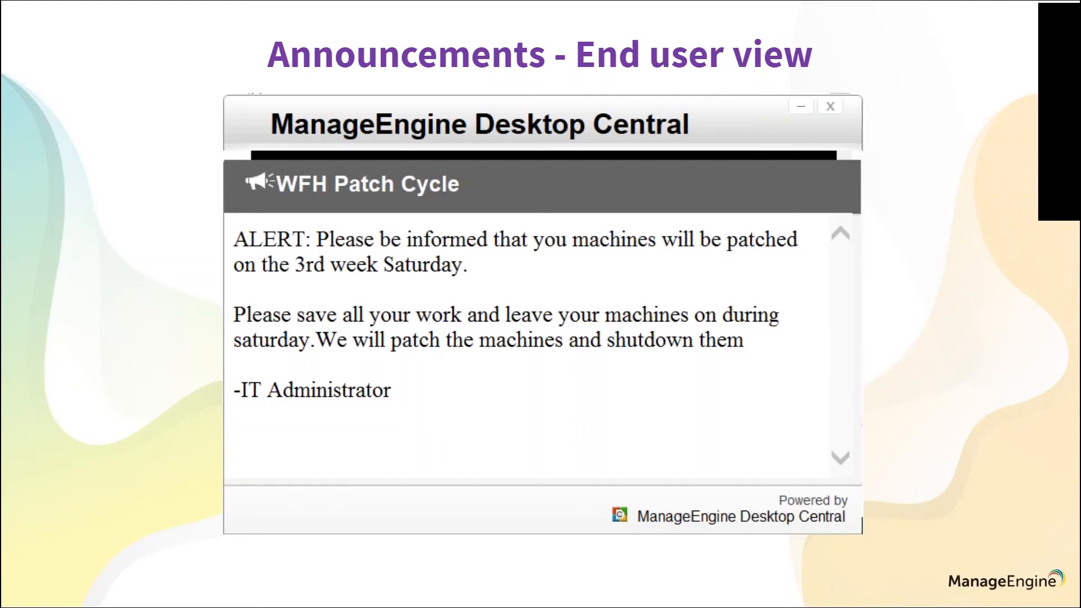
key("Right")
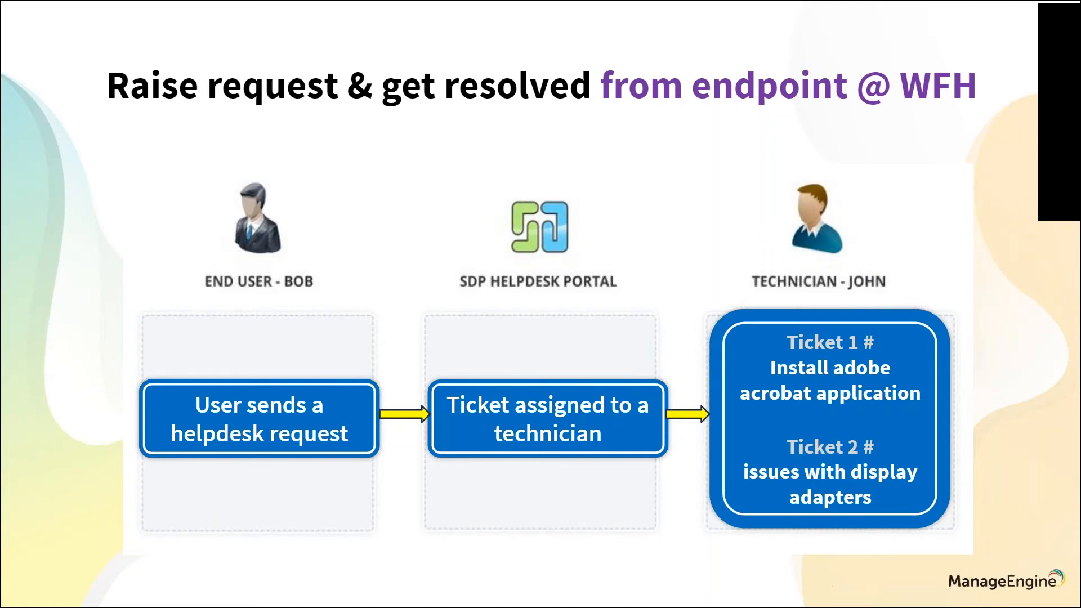
Switch back to the Desktop Central console and review the mailing, attachment and privacy options in Help Desk Settings
key("super")
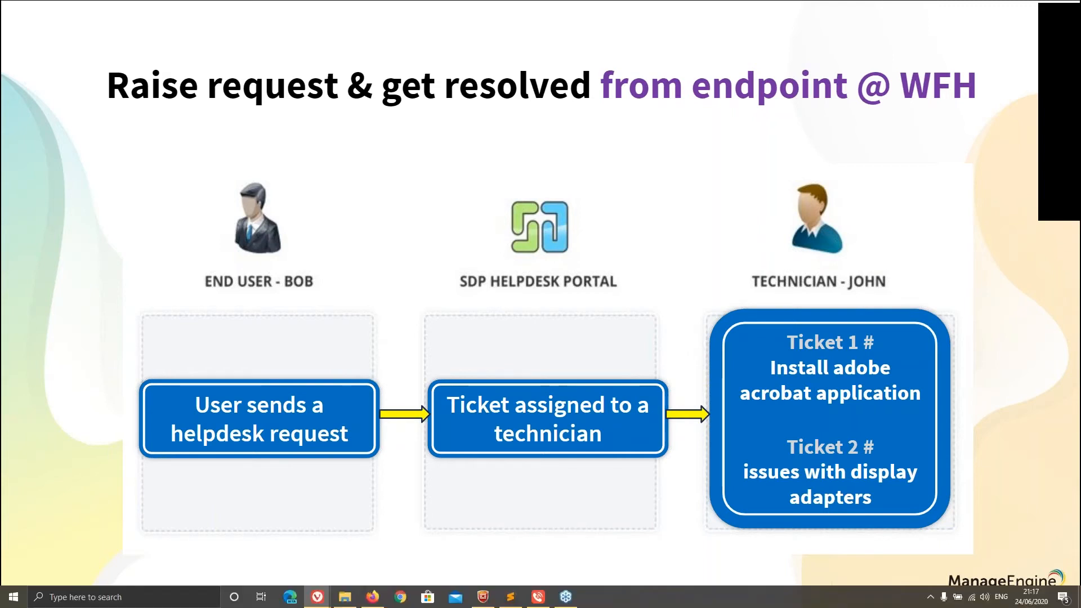
key("alt+Tab")
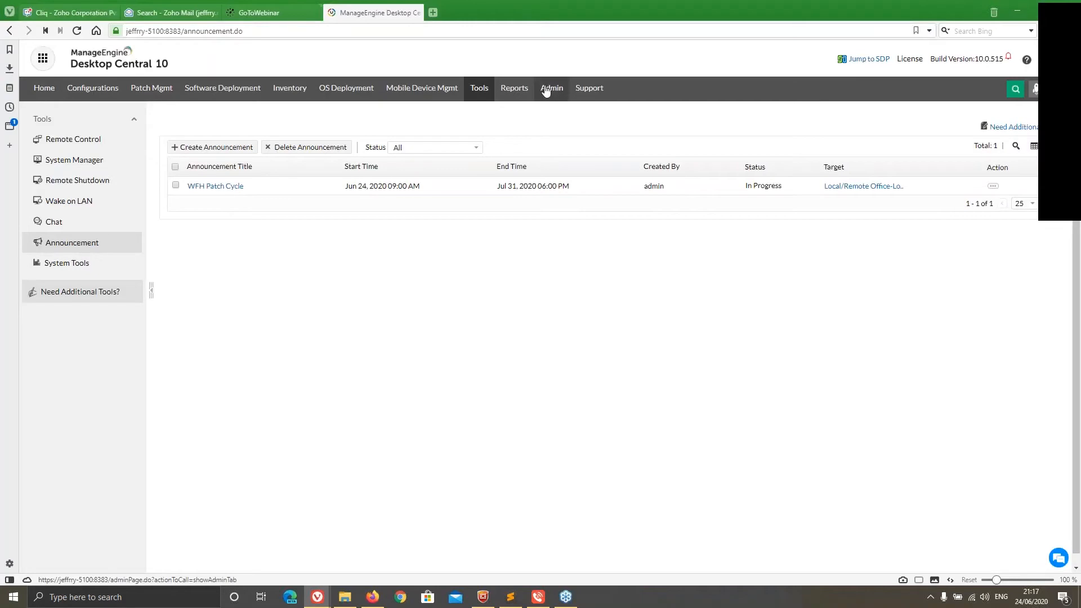
left_click(546, 90)
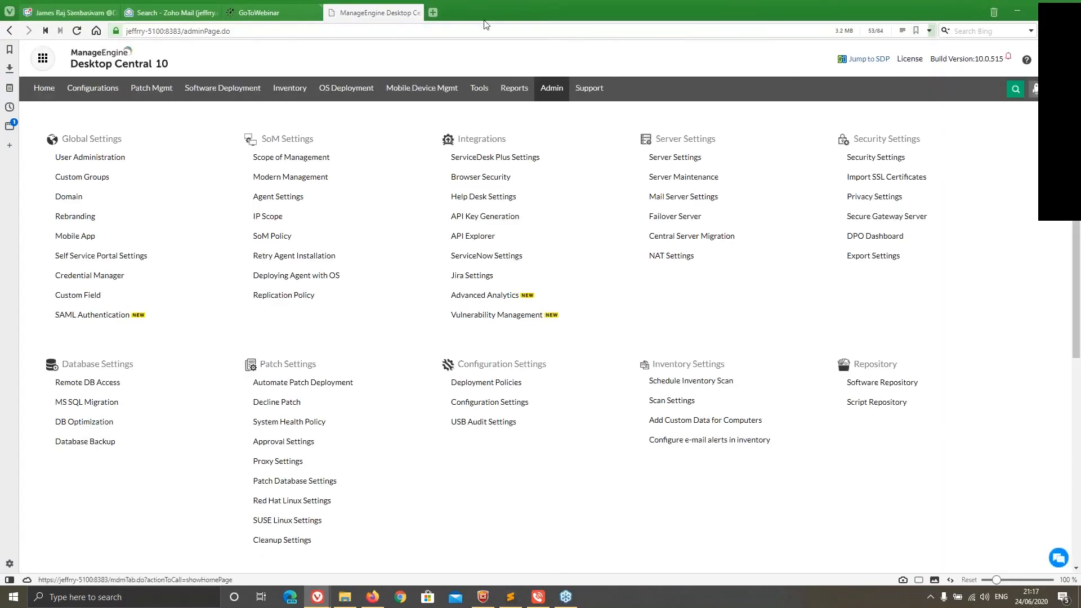
left_click(500, 203)
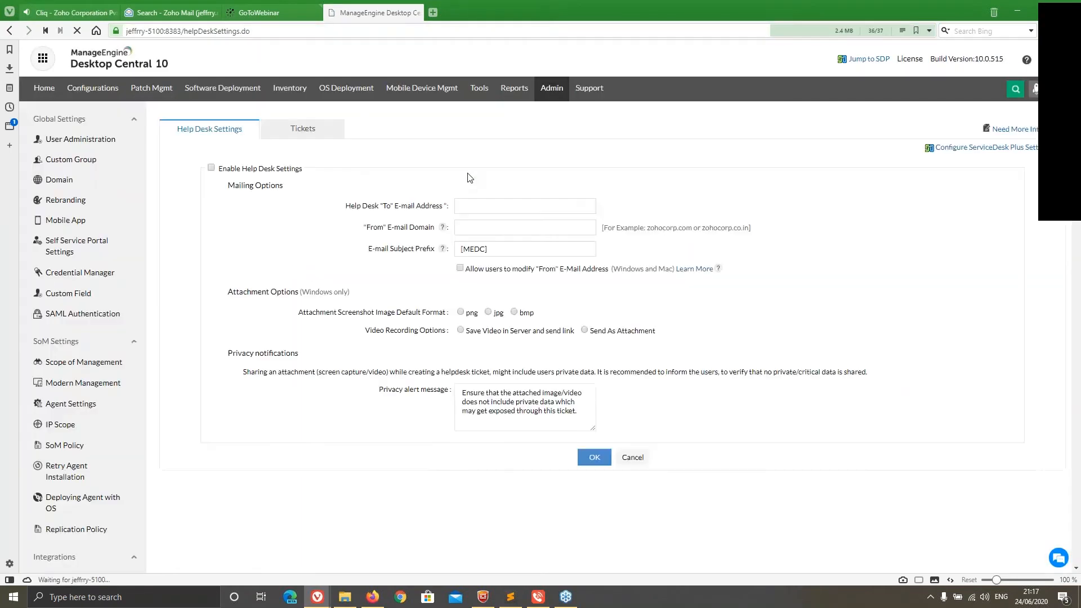
left_click(523, 255)
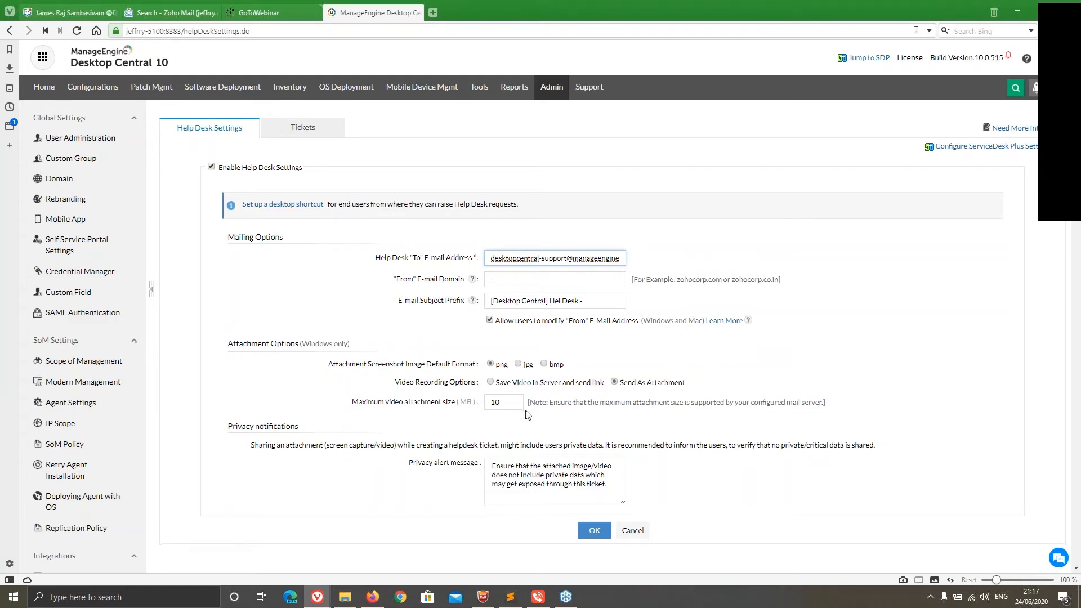
scroll(527, 415, "down", 1)
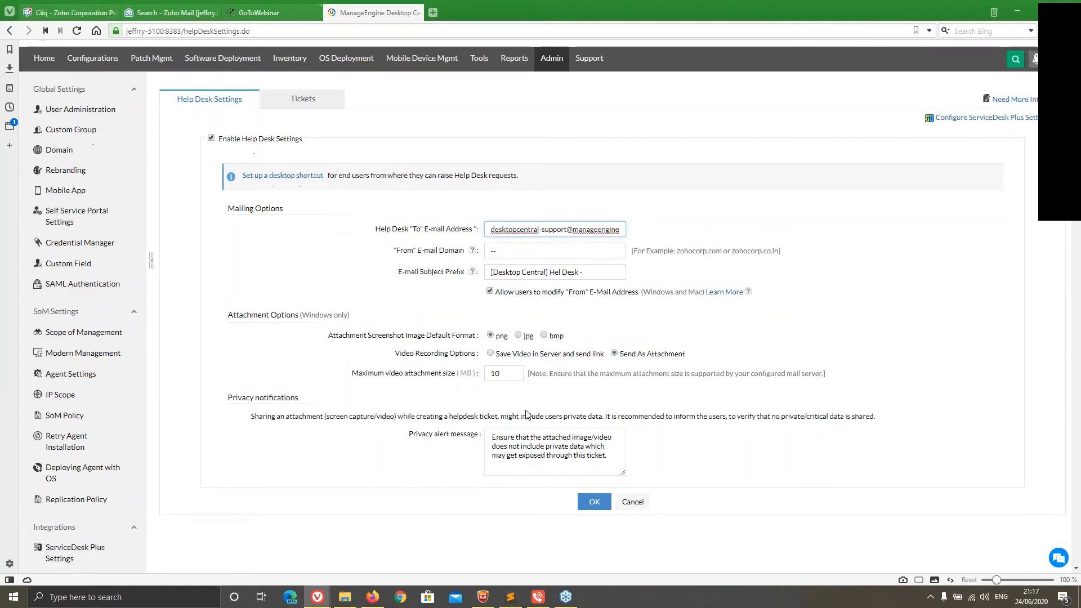
Show the agent's system tray options, including Send Request to Help Desk, and close them again
left_click(930, 600)
right_click(941, 552)
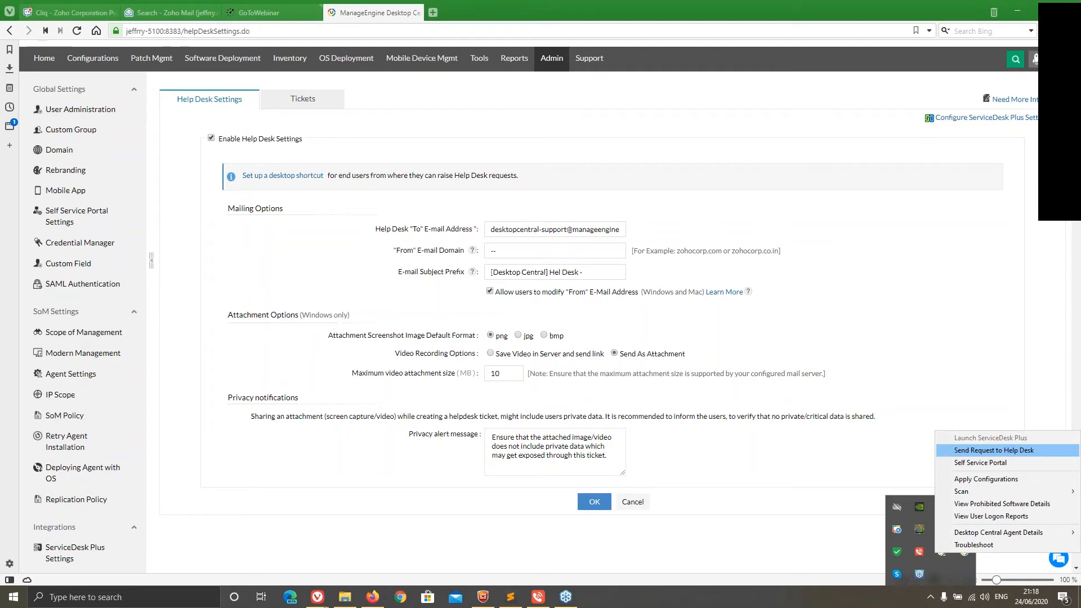
left_click(847, 338)
scroll(673, 115, "up", 1)
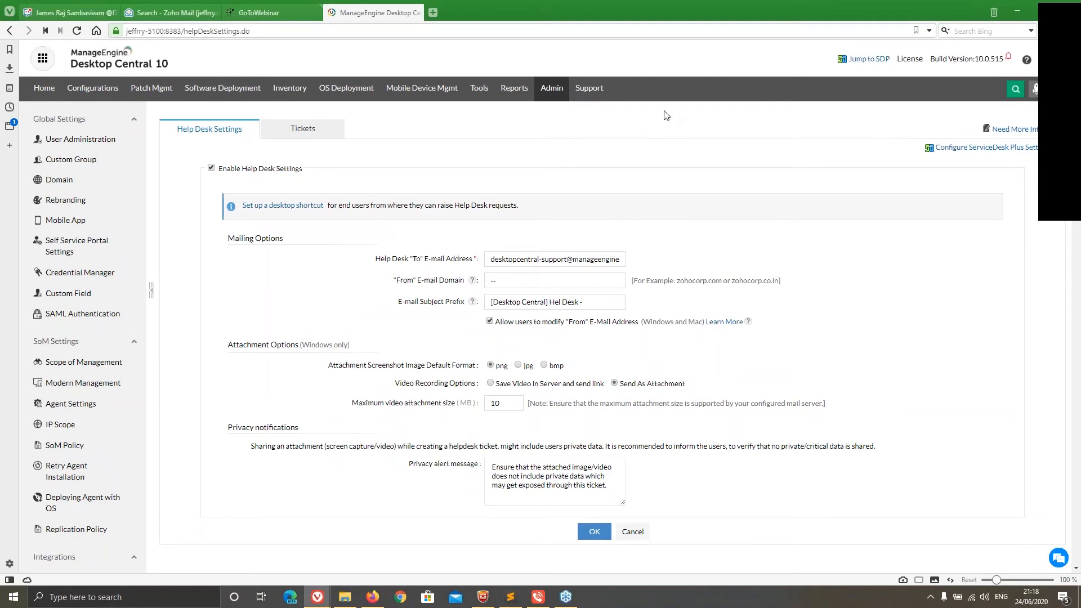
Open the Remote Control tool's list of managed computers
left_click(479, 88)
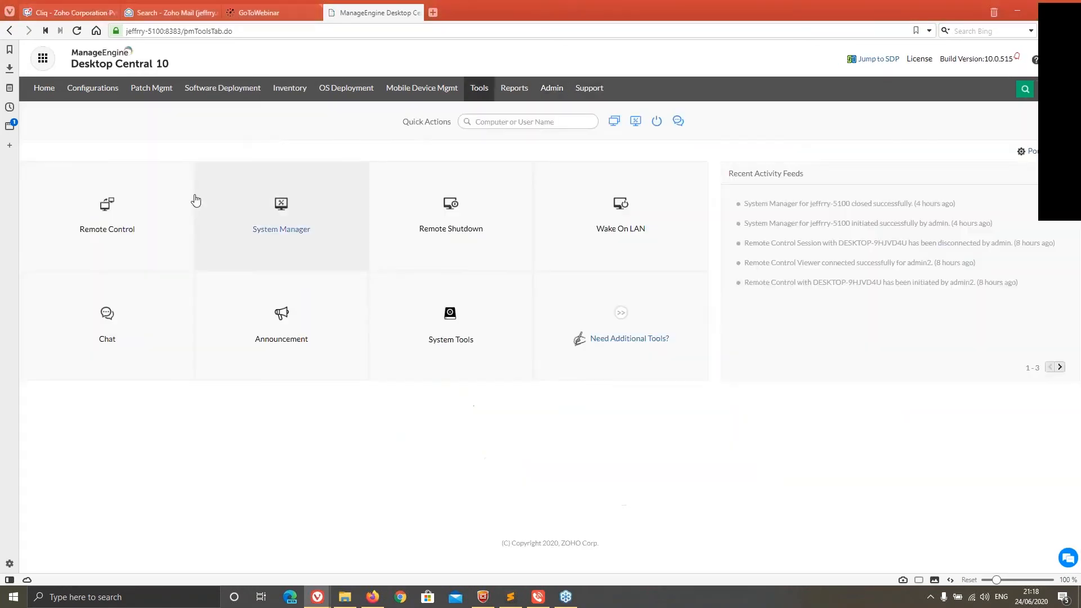
left_click(120, 213)
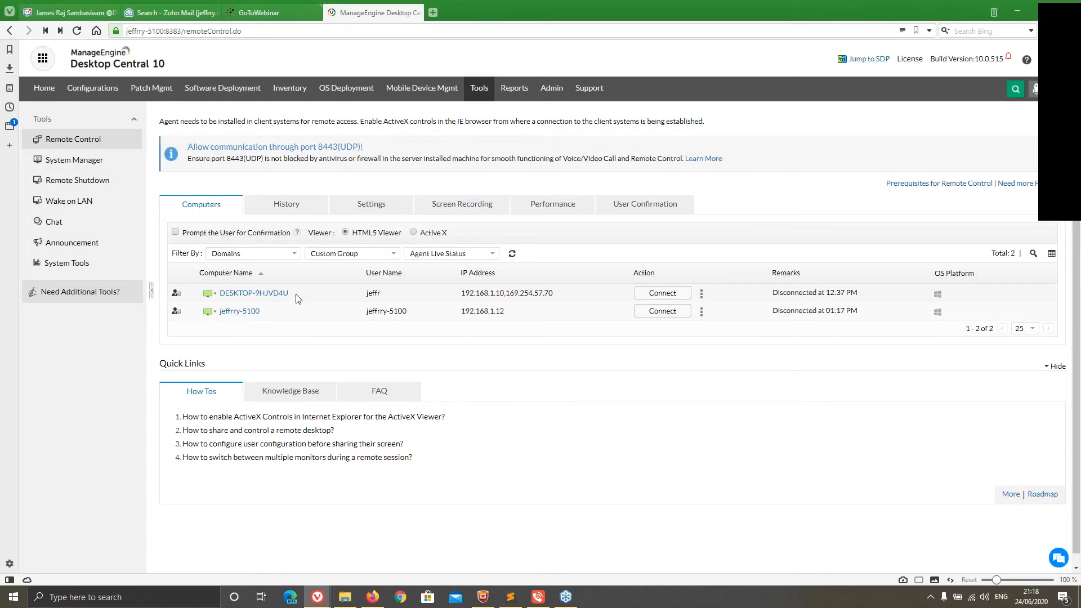
mouse_move(208, 296)
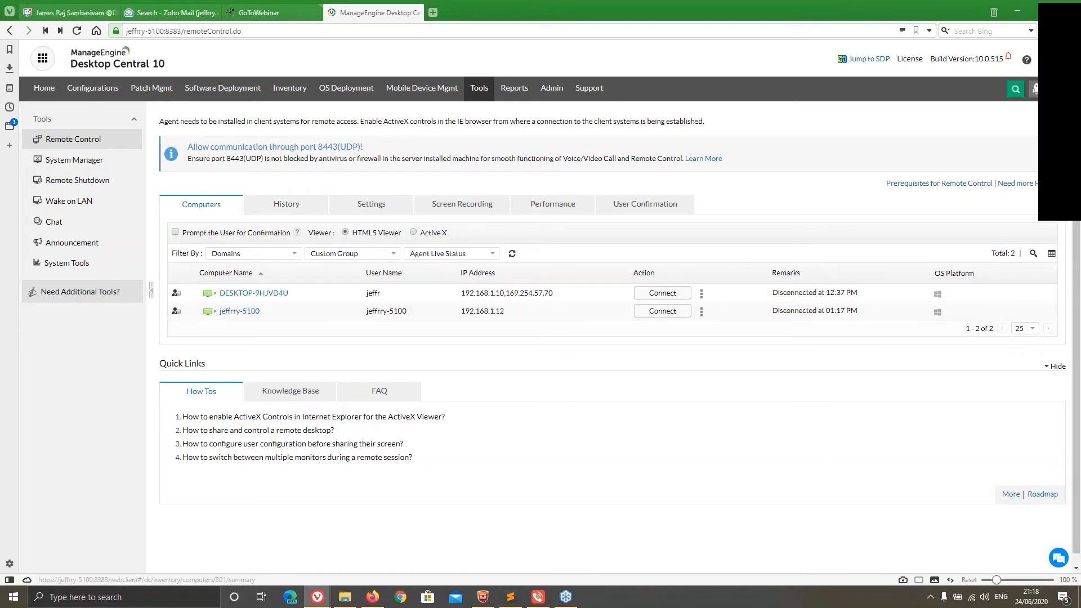
Review Remote Control's session history, general settings, screen recording, performance and user confirmation options
left_click(285, 209)
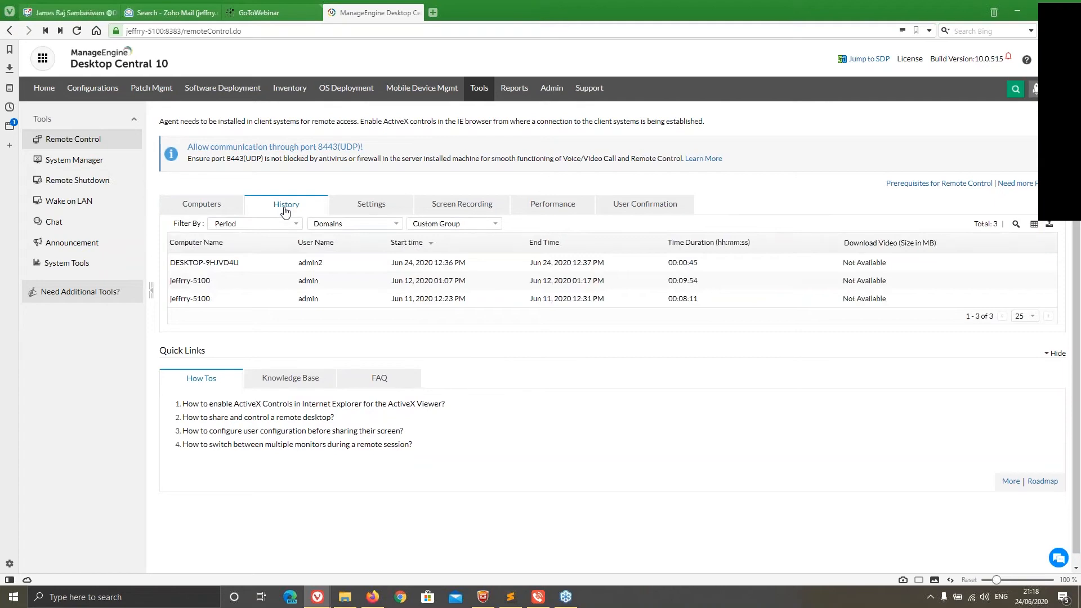
left_click(372, 206)
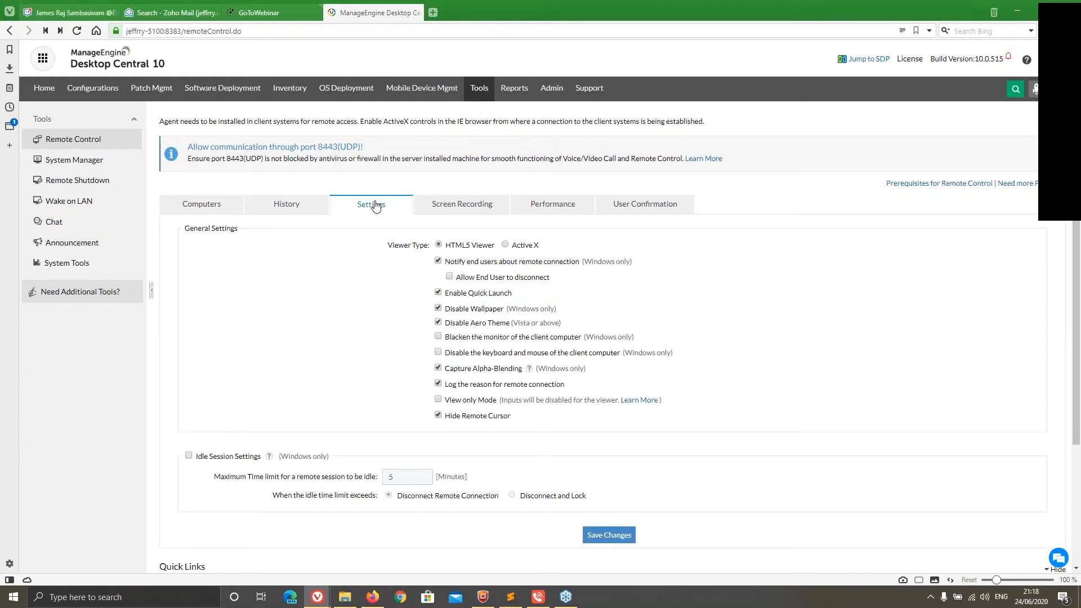
left_click(455, 205)
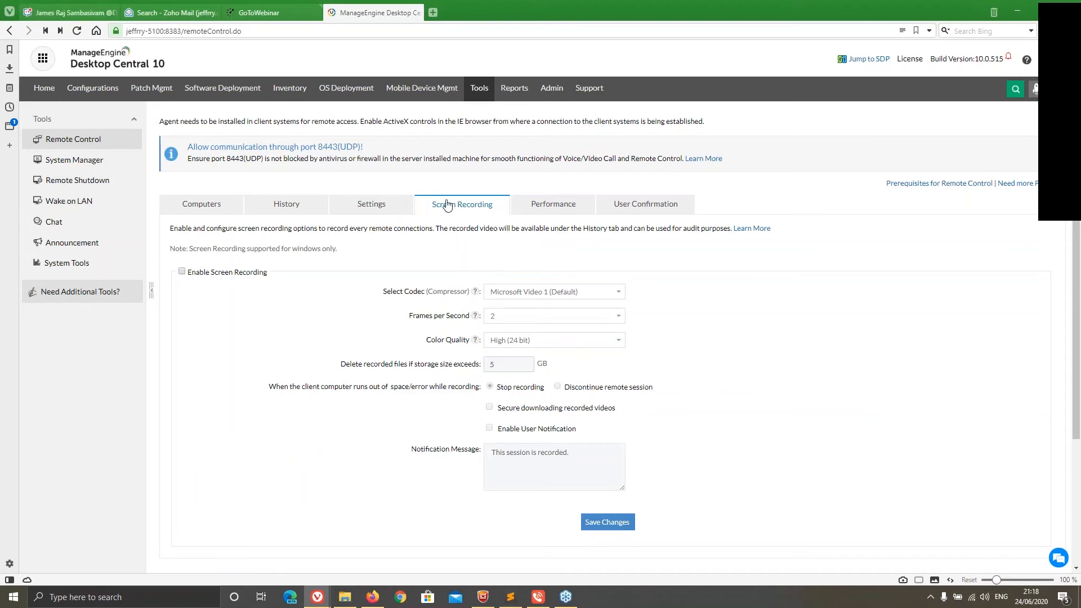
left_click(298, 205)
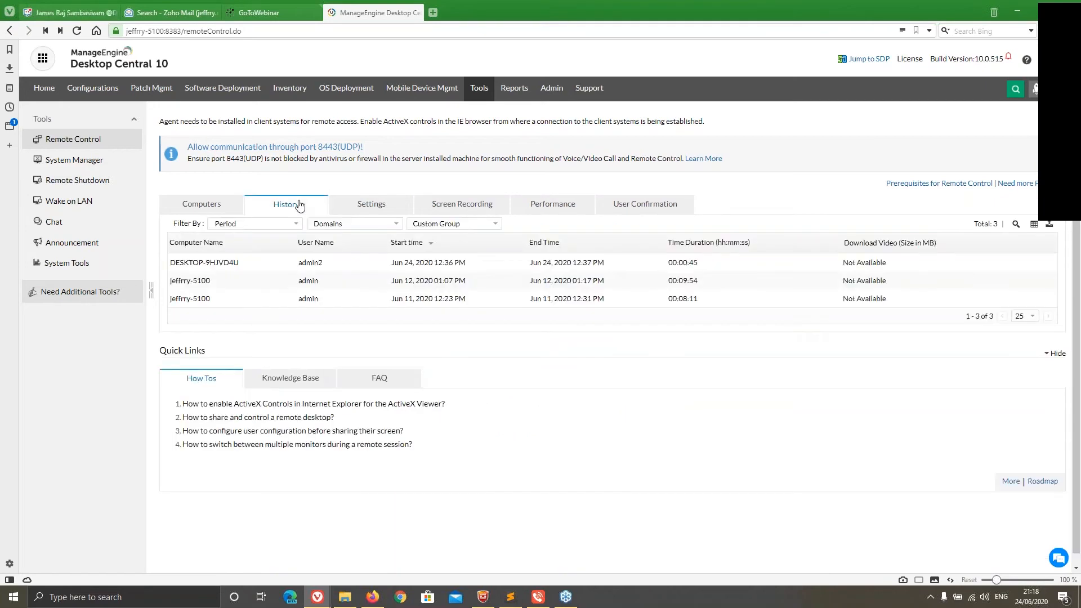
left_click(535, 210)
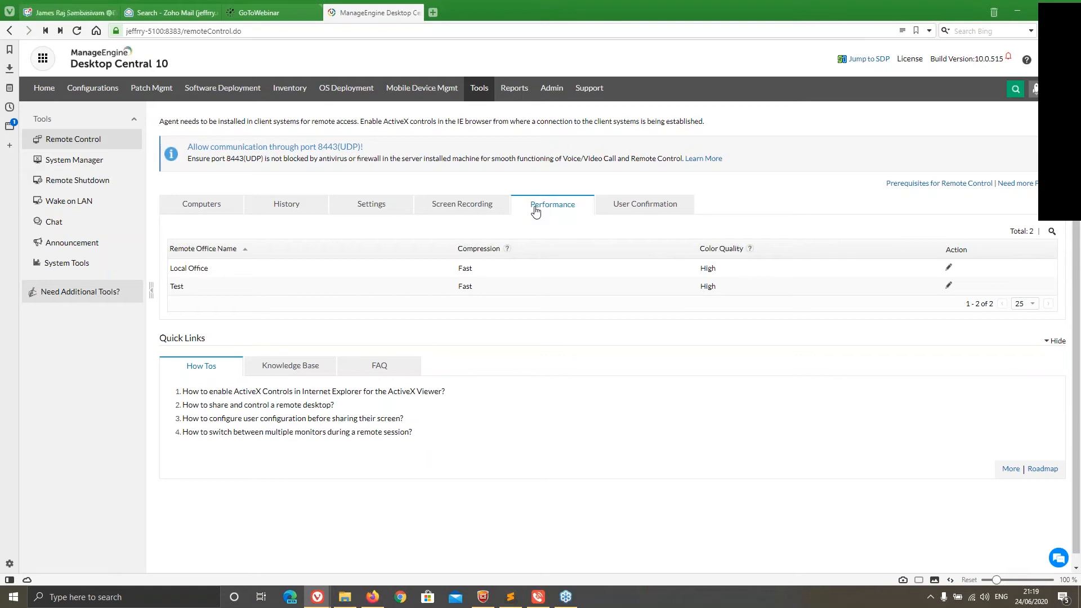
left_click(617, 208)
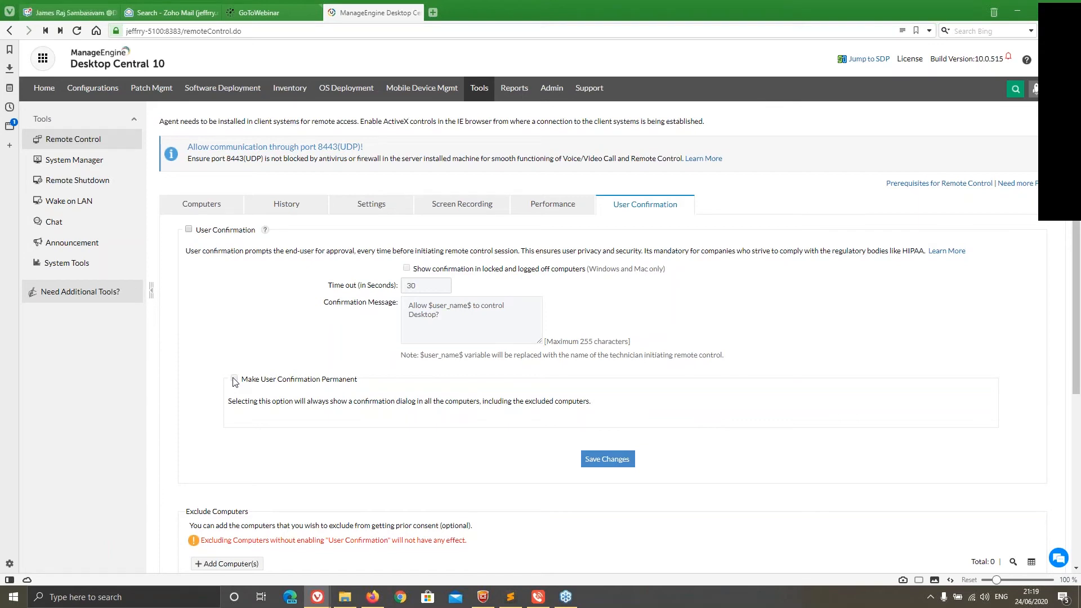
Start a remote control session with DESKTOP-9HJVD4U, giving "test connection" as the reason
left_click(207, 214)
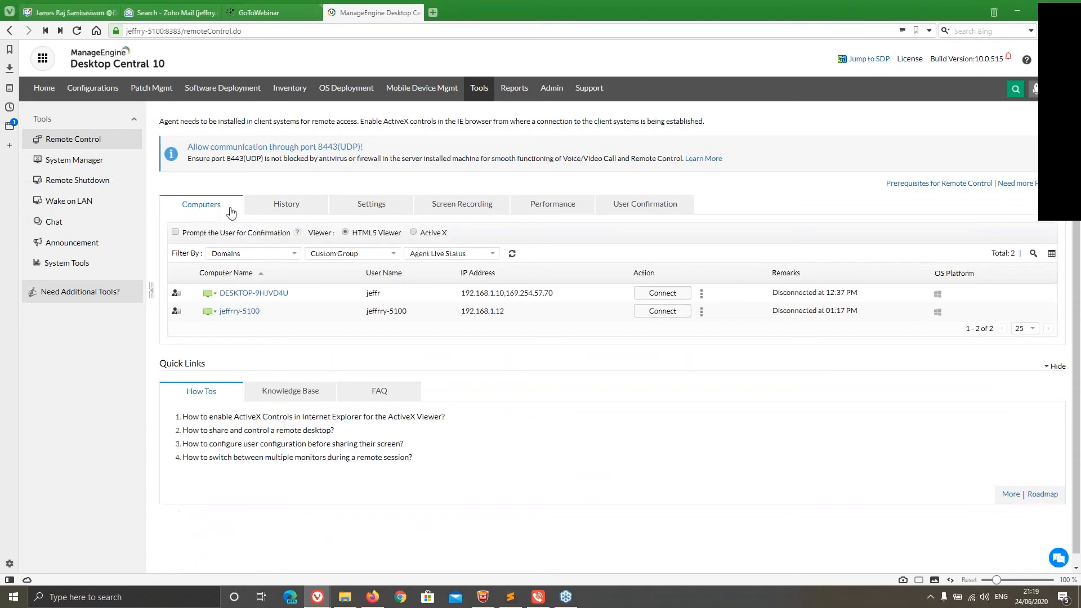
left_click(651, 295)
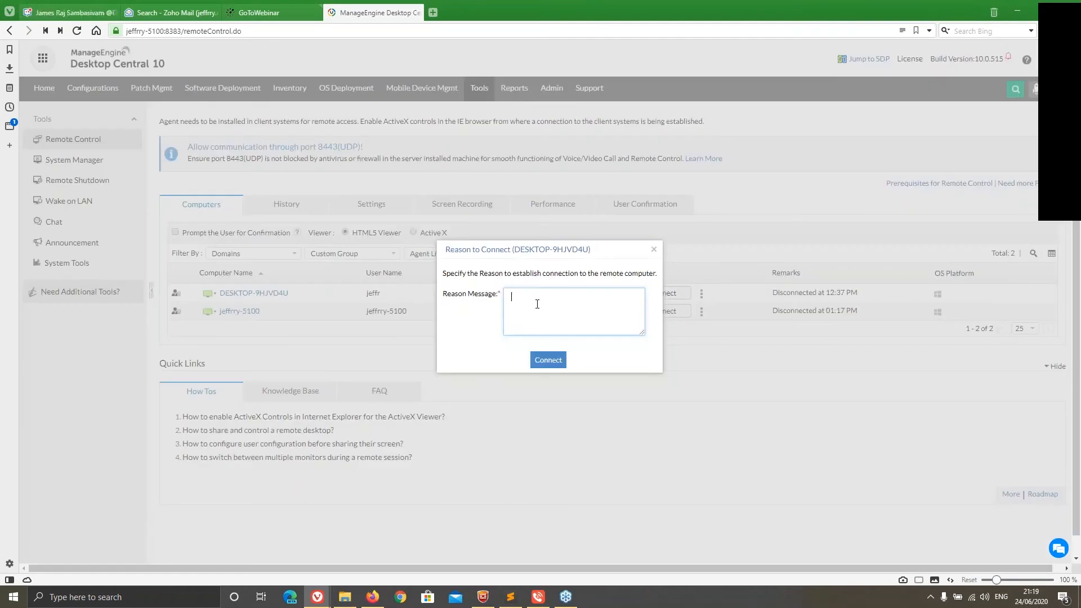
type("test connection")
left_click(555, 358)
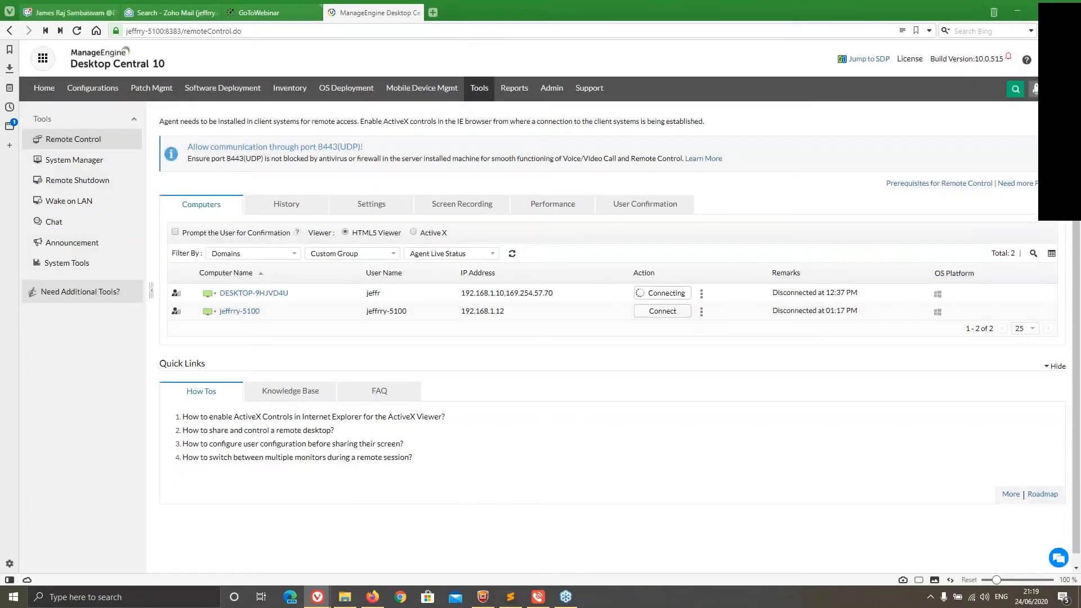
left_click(462, 113)
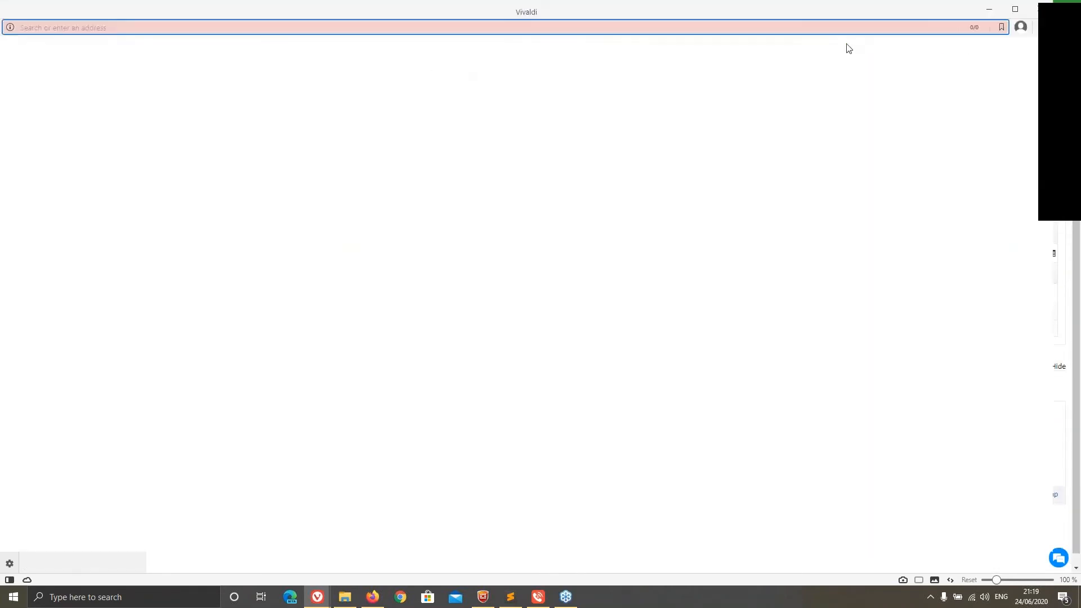
left_click(992, 11)
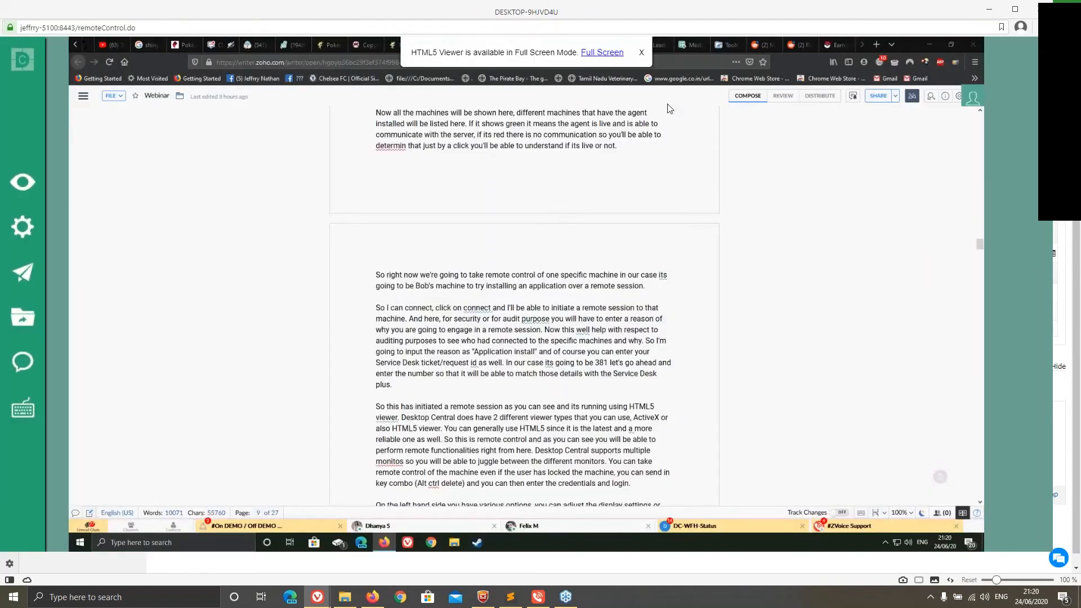
Minimise the browser window on the remote desktop and show the remote viewer's display actions
left_click(931, 44)
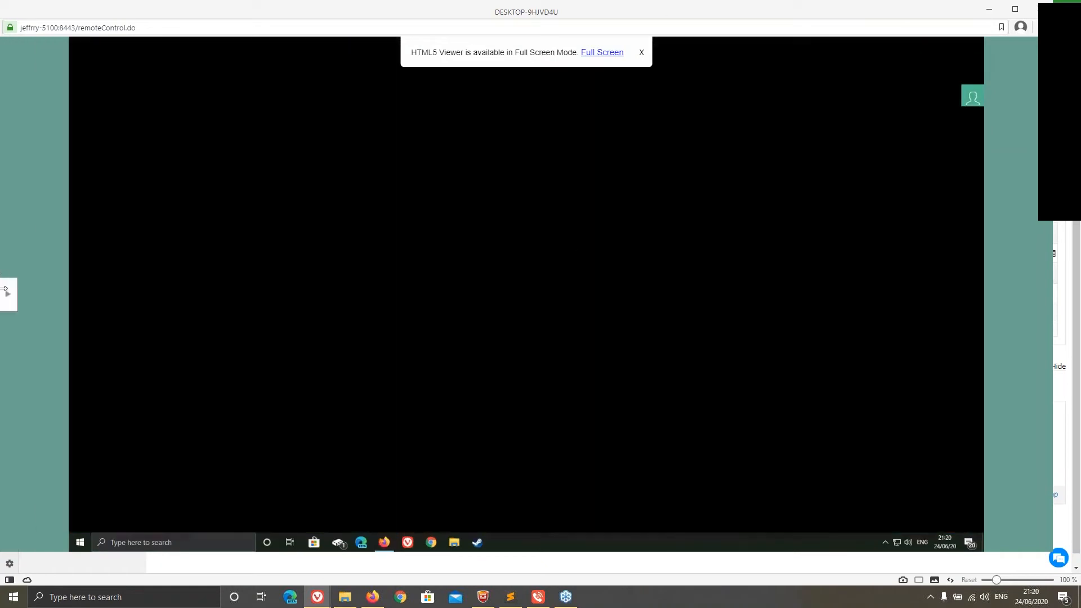
left_click(13, 301)
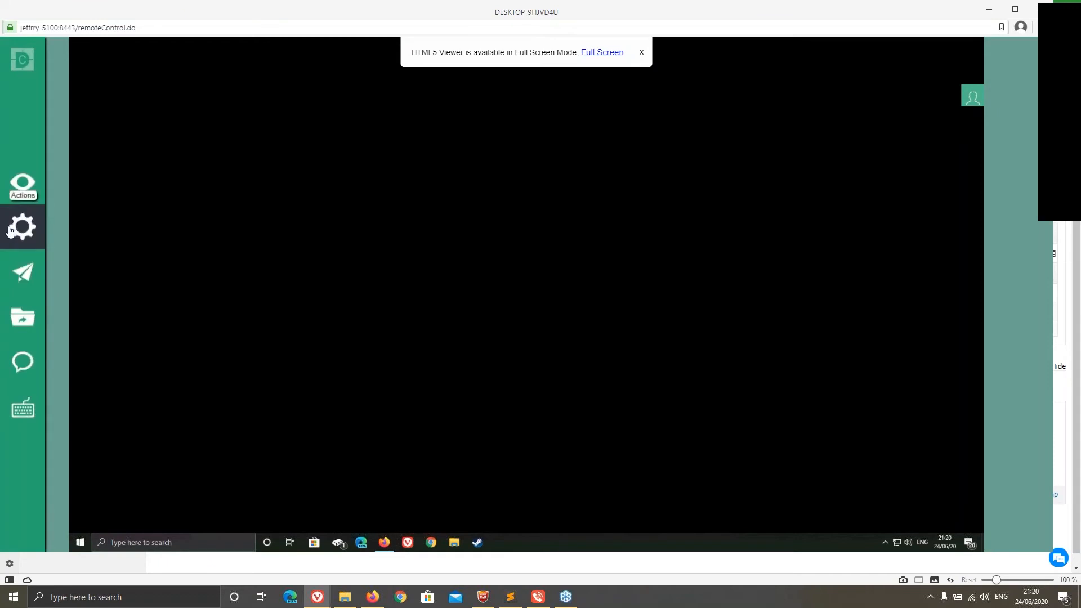
mouse_move(20, 186)
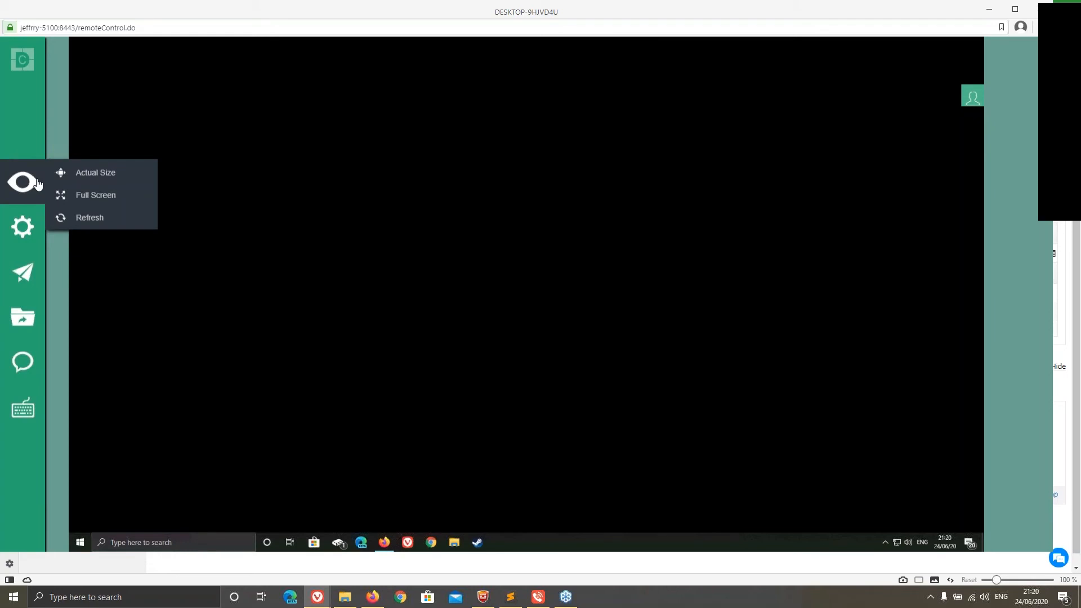
Examine the remote viewer's session actions, quick launch tools and power options
mouse_move(32, 225)
mouse_move(21, 261)
mouse_move(20, 281)
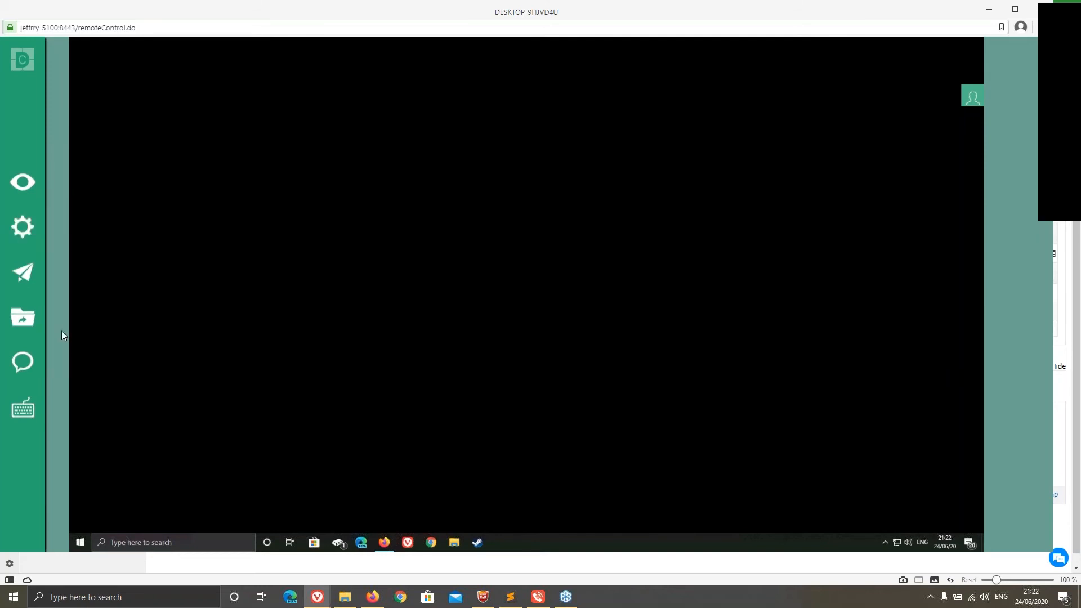
mouse_move(25, 234)
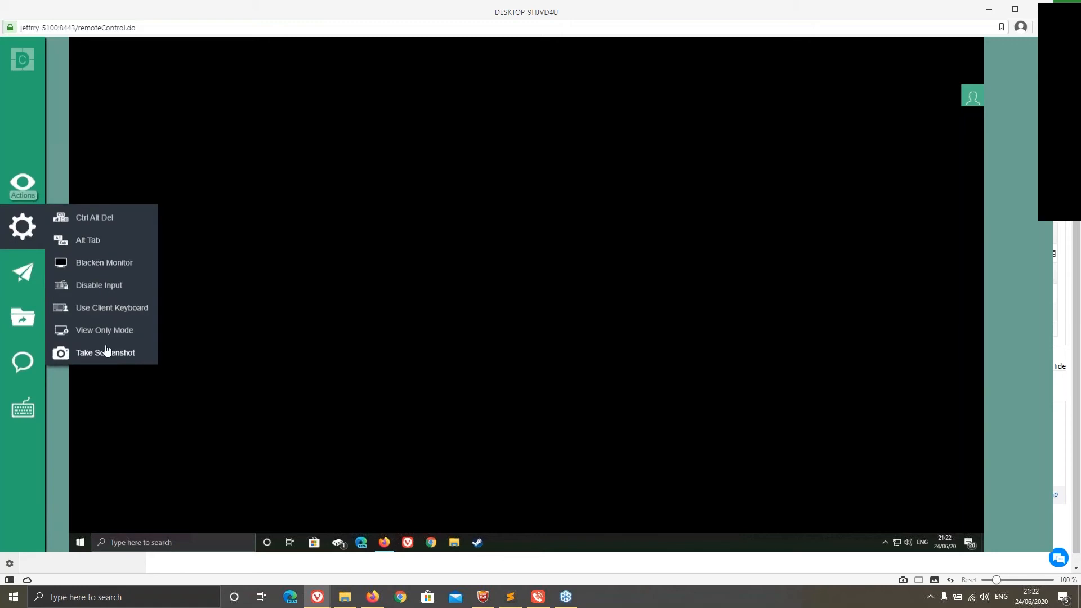
mouse_move(12, 266)
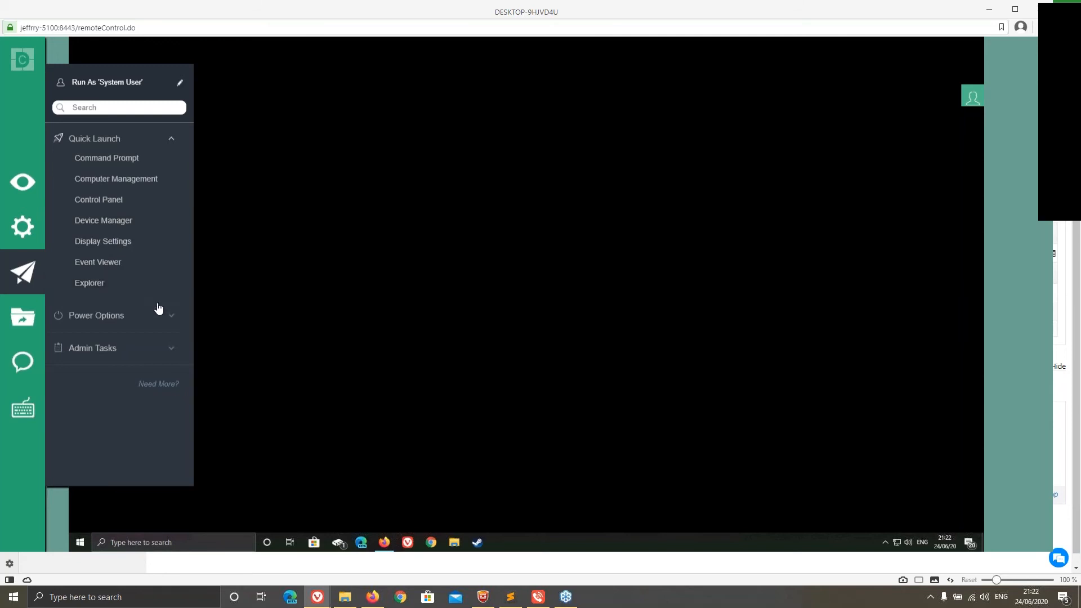
left_click(158, 313)
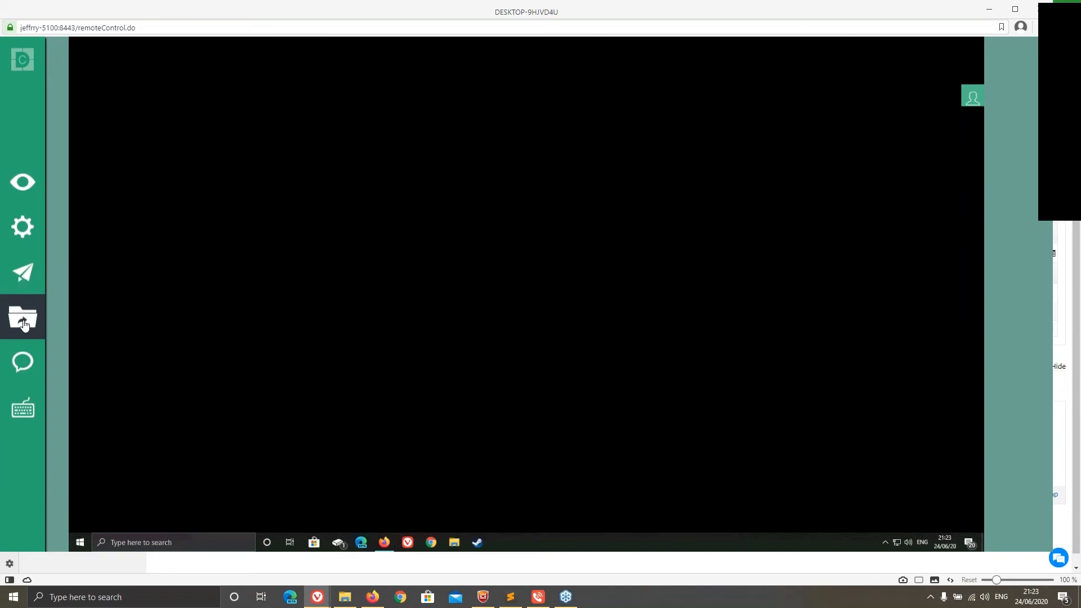
Launch the file transfer window for the remote session and look through the C: drive of DESKTOP-9HJVD4U
left_click(24, 325)
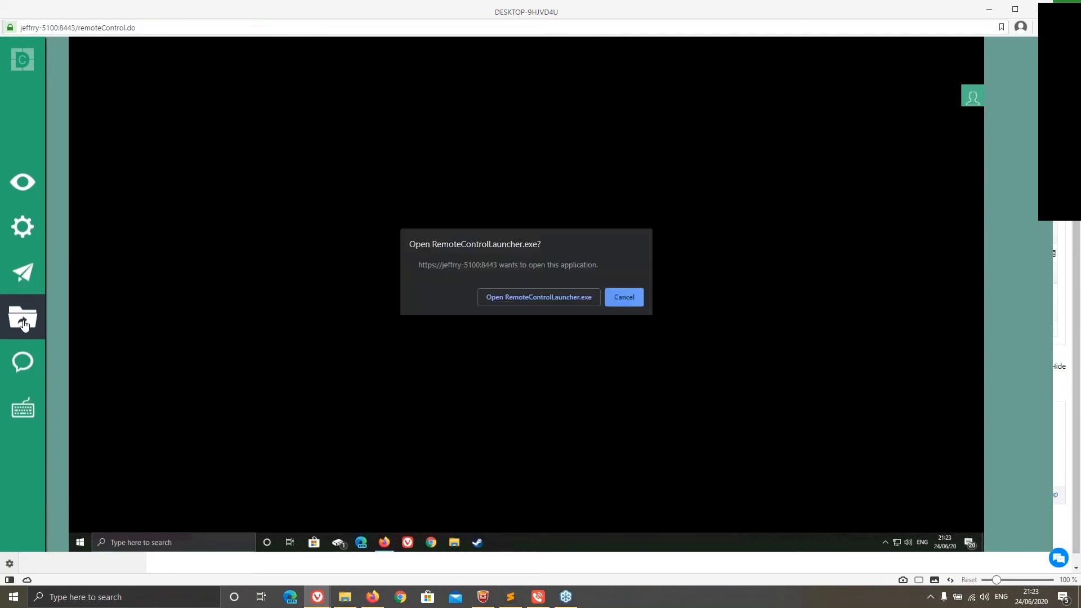
left_click(510, 295)
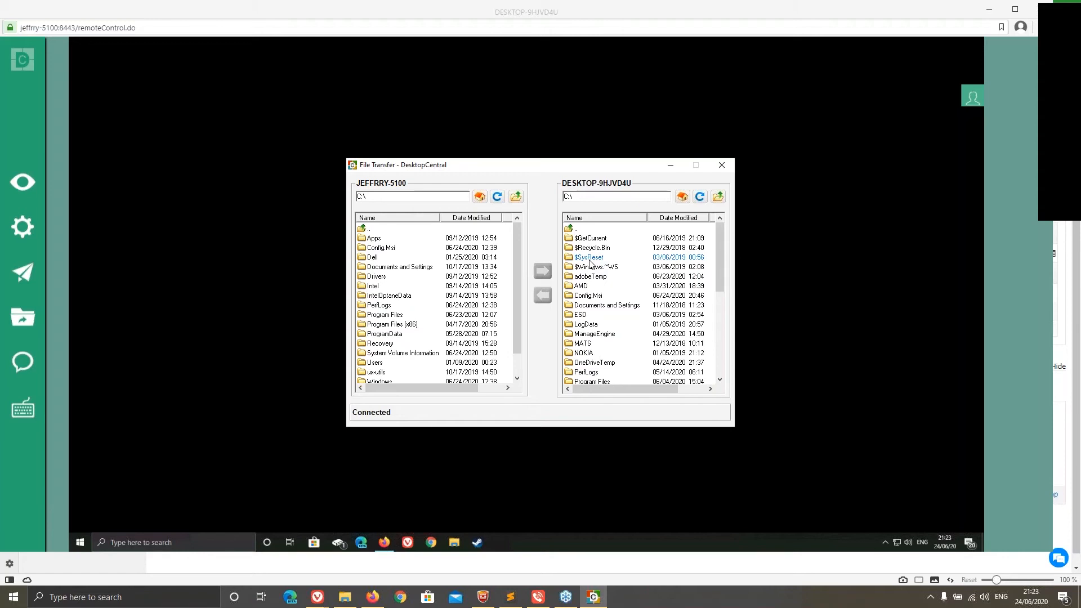
scroll(590, 263, "down", 5)
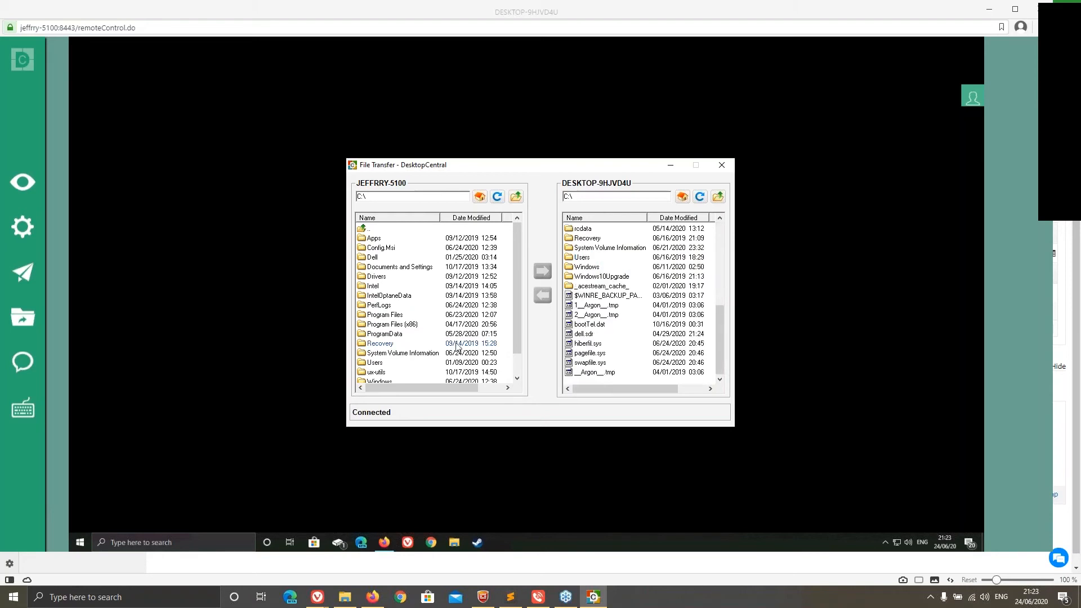
Show the hot keys bar in the remote viewer and end the remote control session
left_click(23, 362)
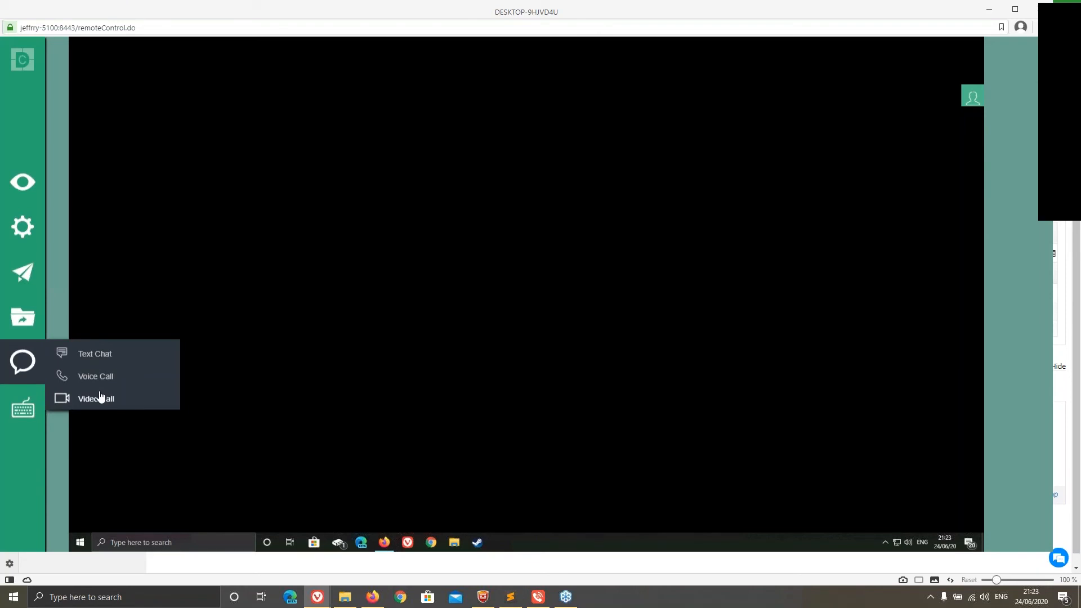
left_click(22, 411)
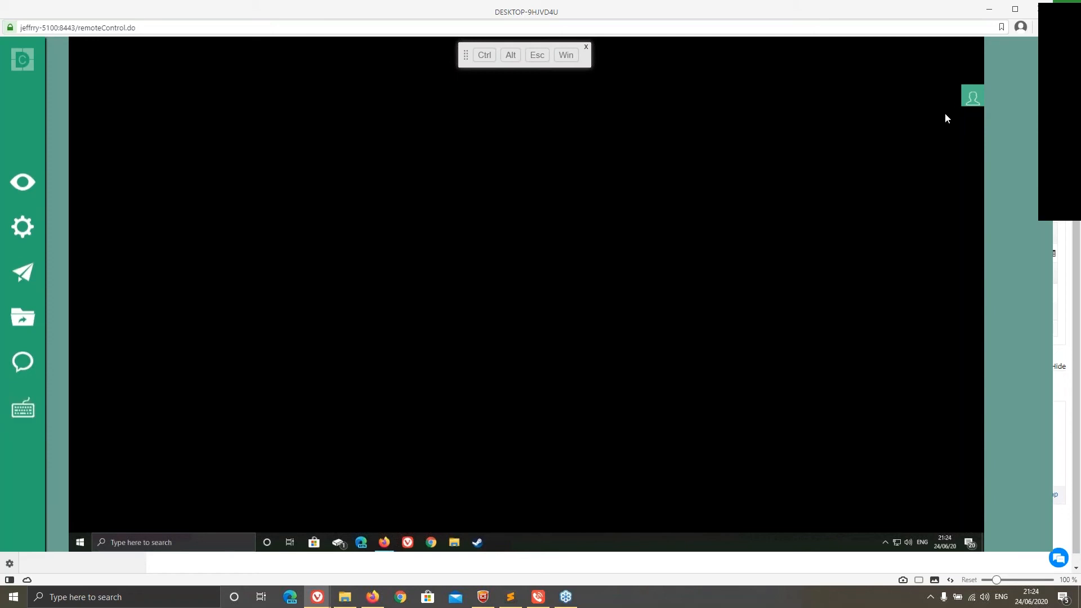
left_click(1039, 14)
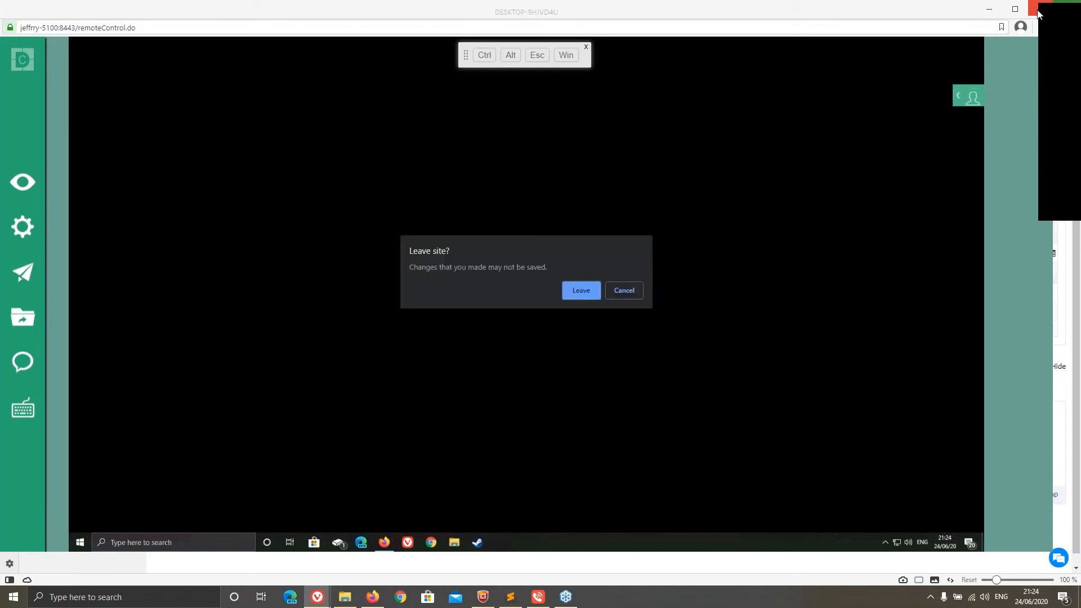
left_click(581, 292)
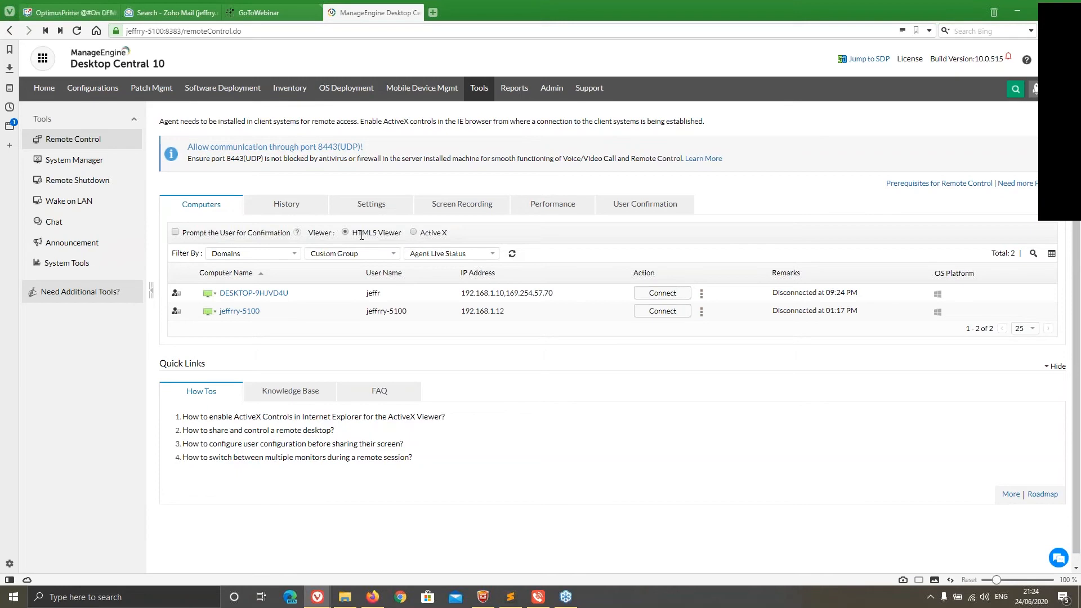
Switch the remote control viewer to Active X and review the session history and general settings
left_click(414, 233)
left_click(285, 208)
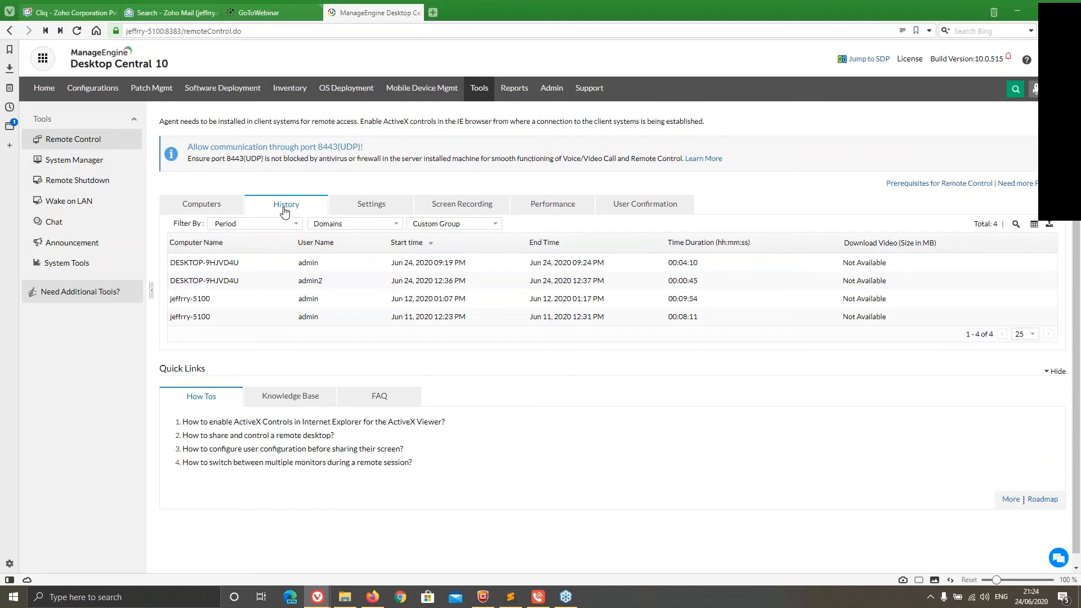
left_click(371, 204)
scroll(372, 225, "down", 1)
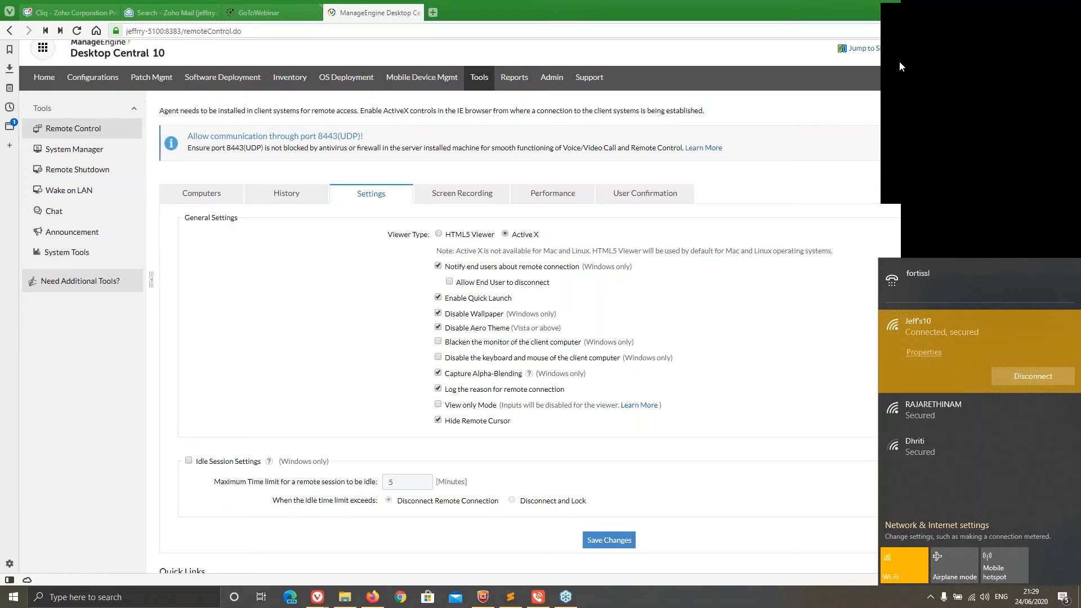
left_click(913, 52)
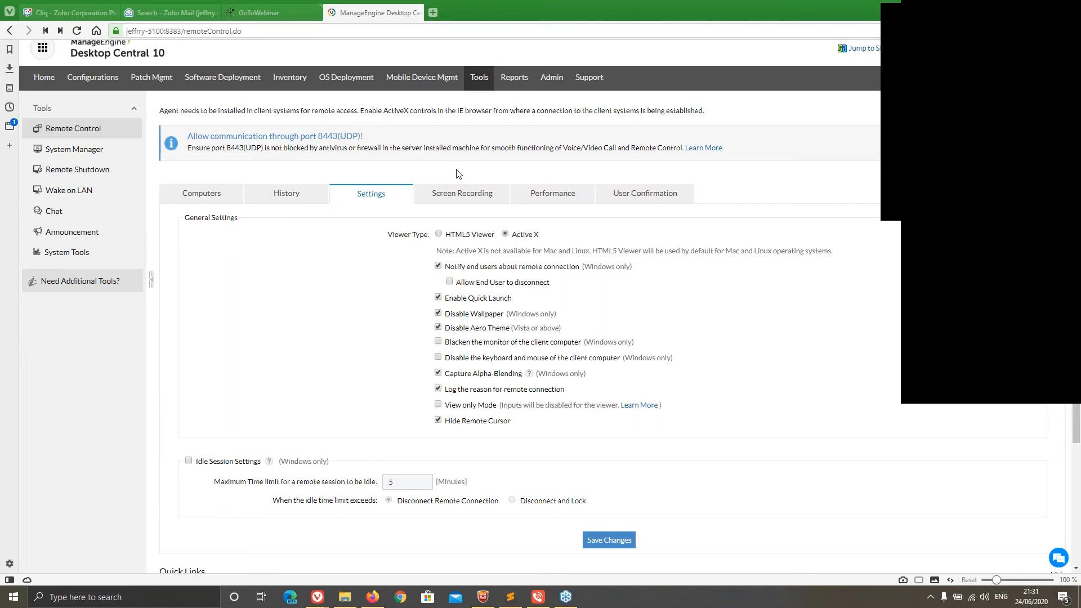
Try enabling screen recording for remote sessions and examine the codec and color quality choices
left_click(459, 195)
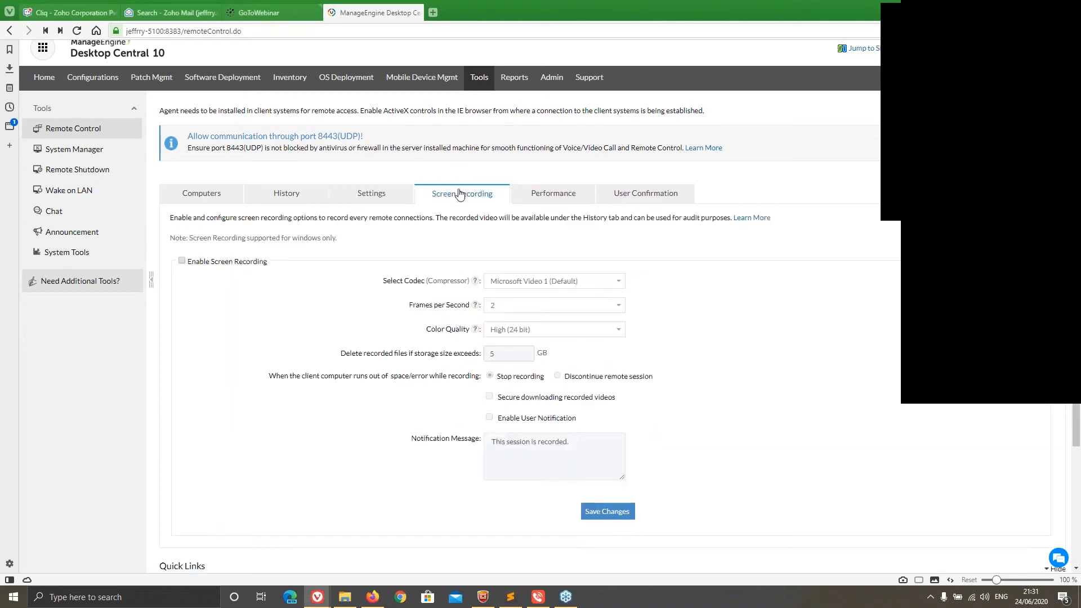
left_click(182, 262)
left_click(580, 284)
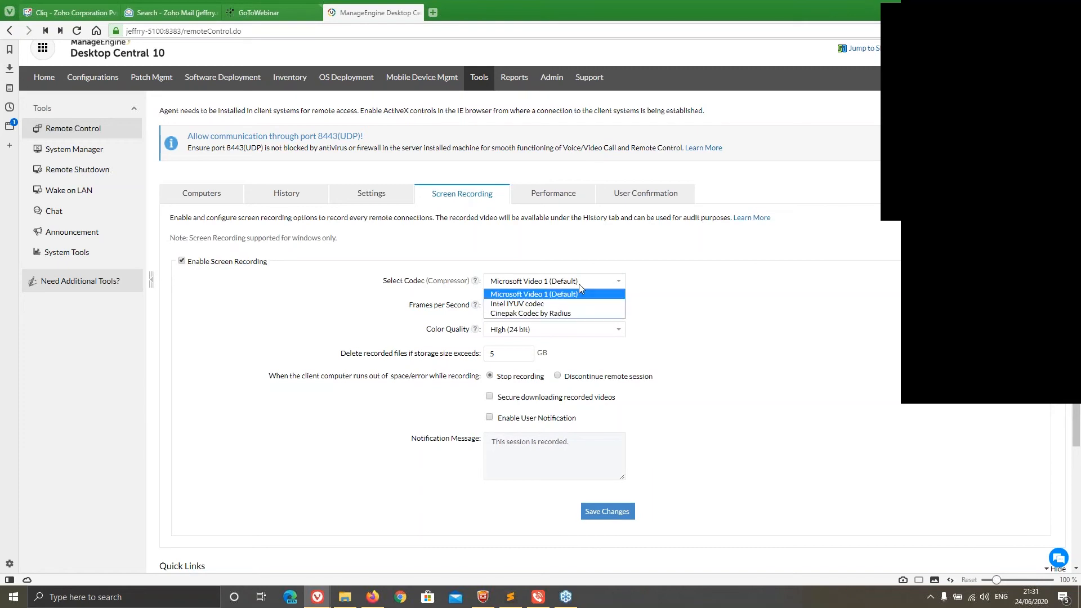
left_click(409, 284)
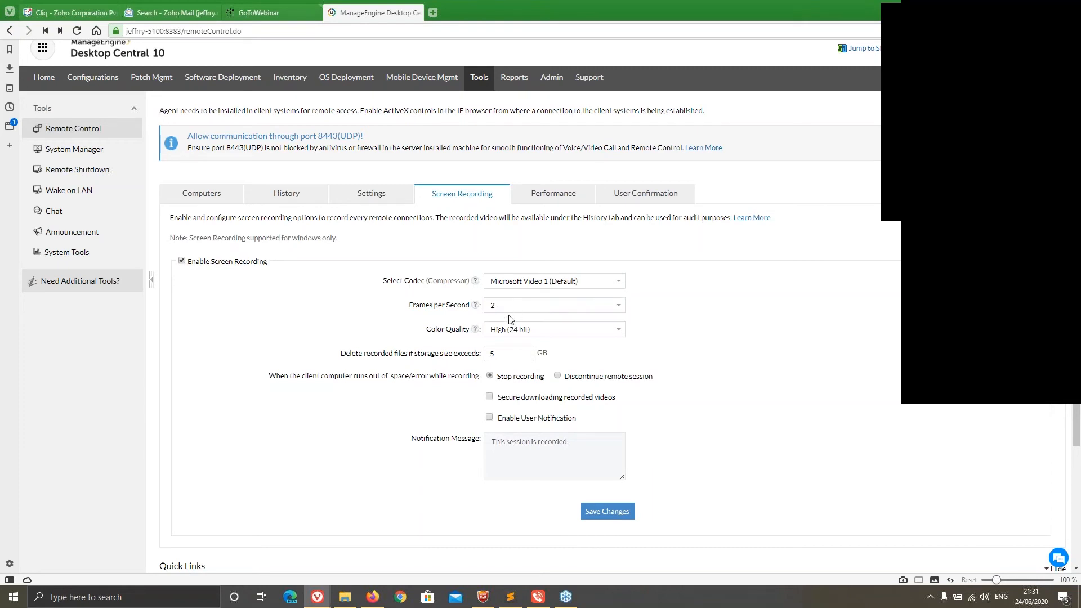
left_click(514, 332)
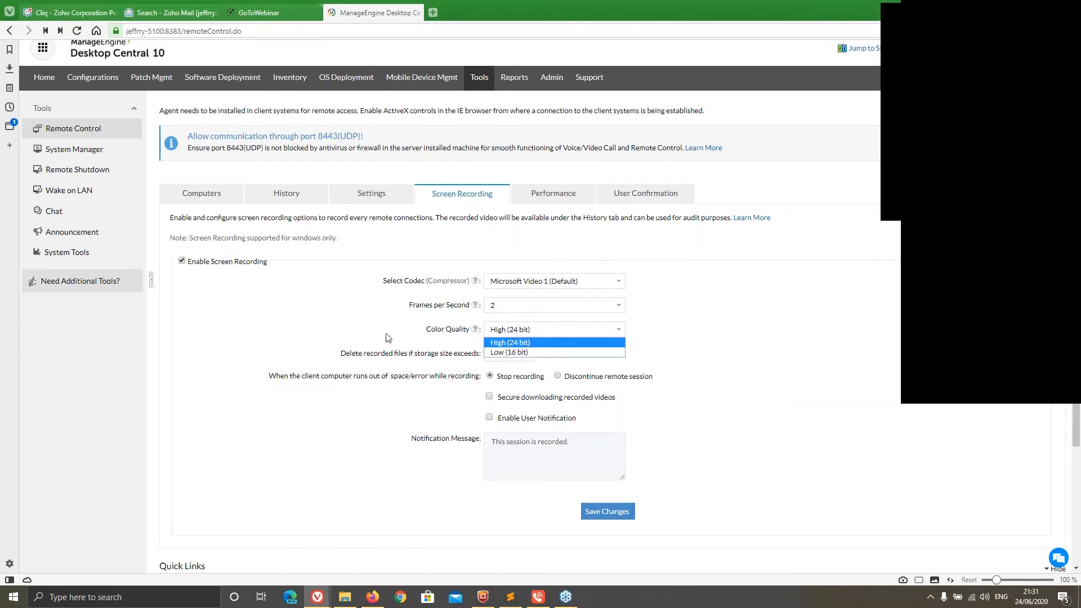
left_click(386, 334)
Try securing the download of recorded videos, and check the session history before returning to the screen recording options
left_click(523, 352)
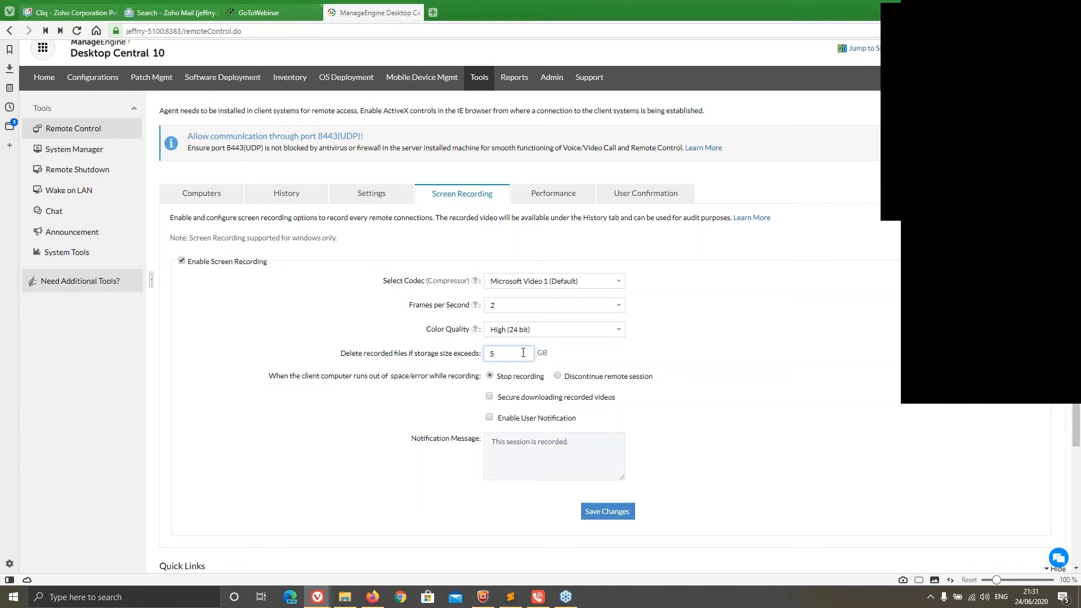
scroll(518, 351, "down", 1)
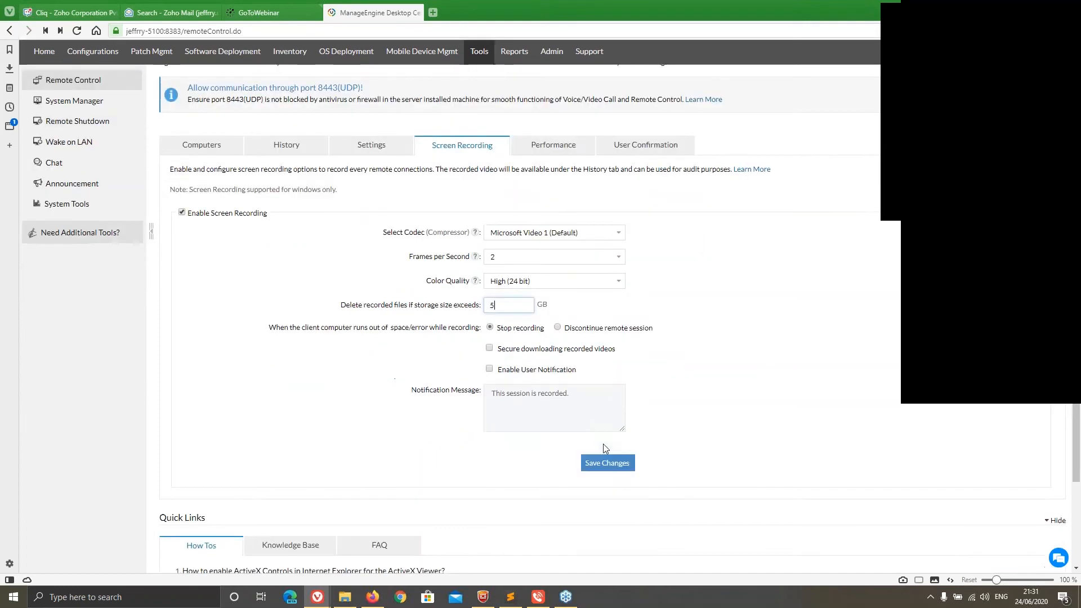
left_click(489, 348)
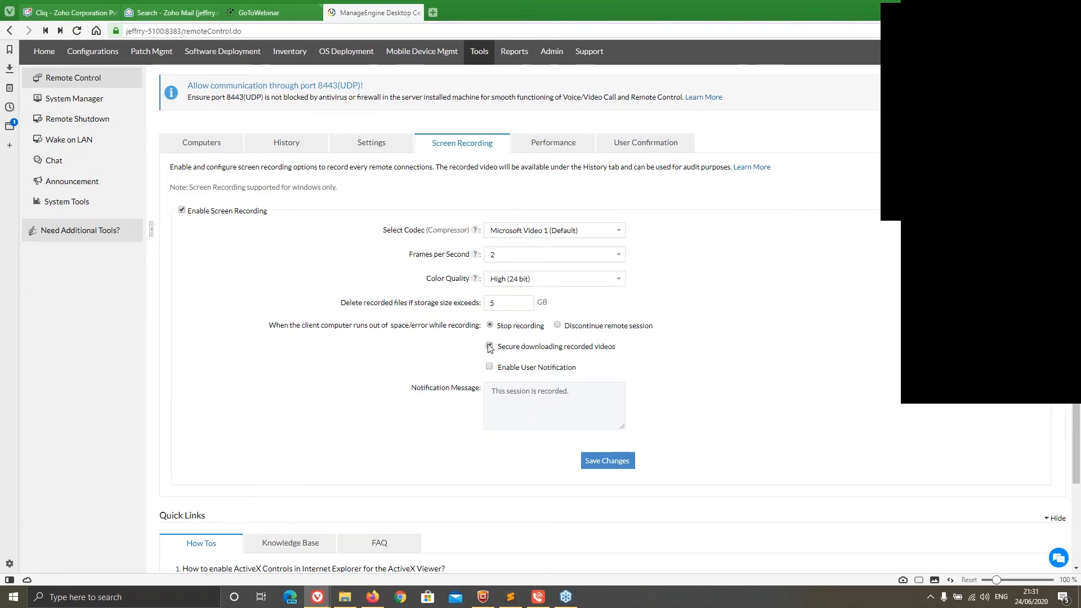
left_click(290, 150)
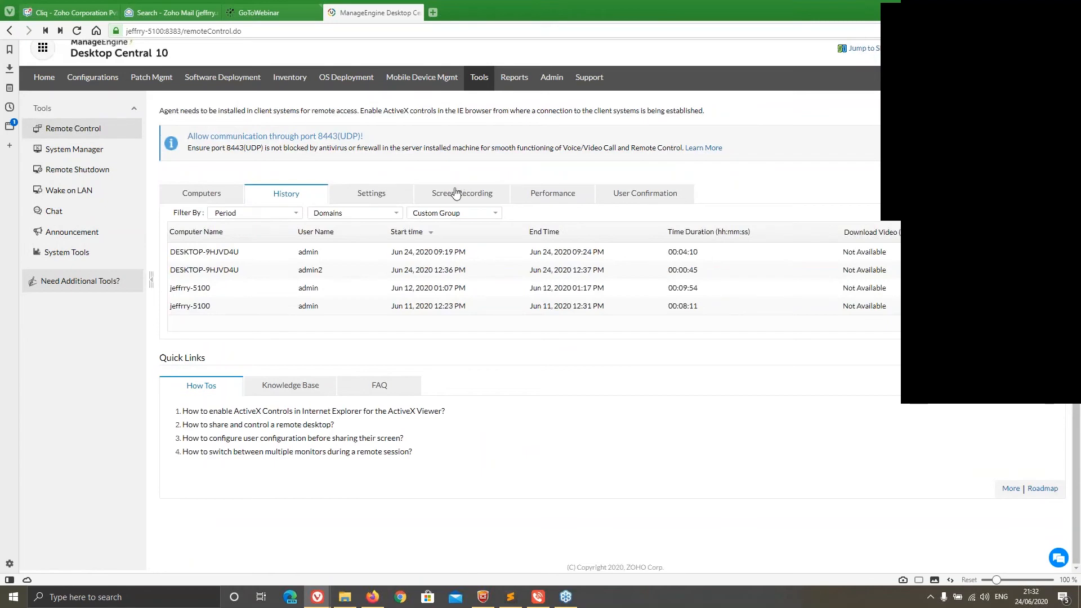
left_click(456, 193)
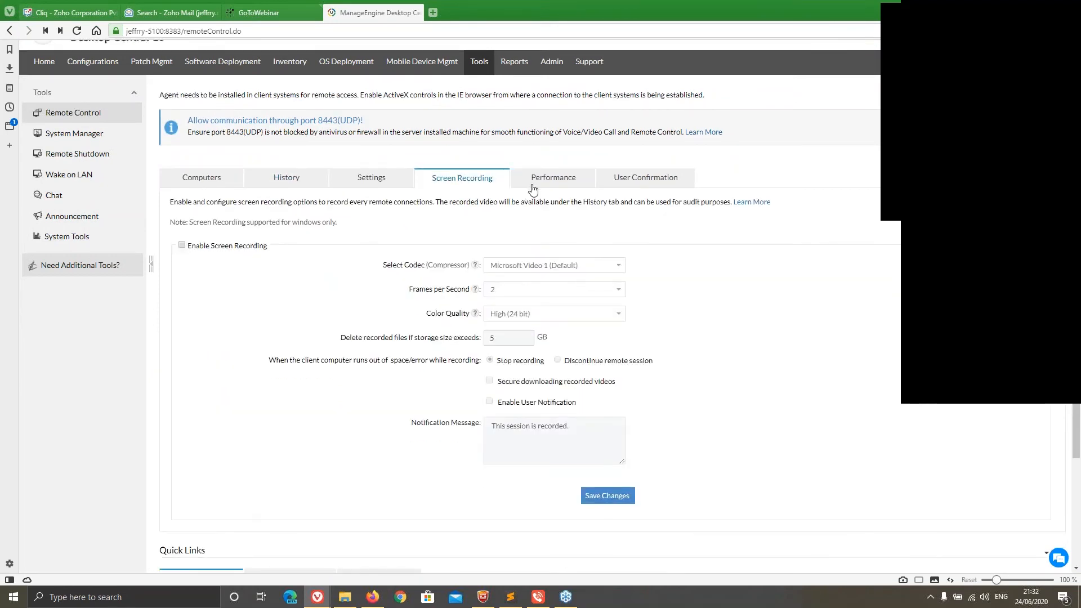
Examine the compression and color quality choices in Local Office's performance settings, leaving them without saving
left_click(532, 188)
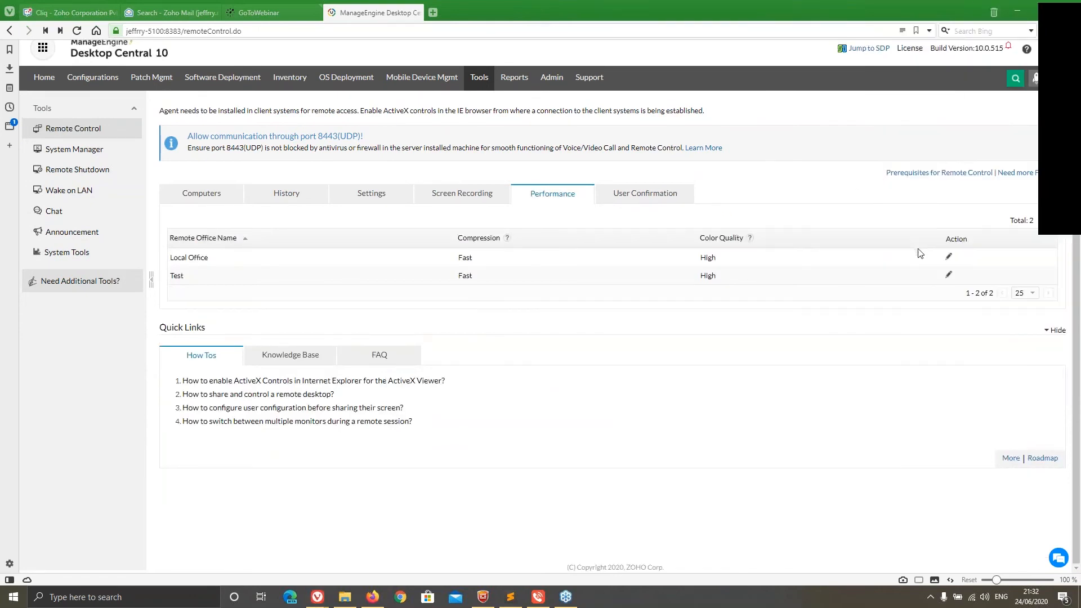
left_click(948, 256)
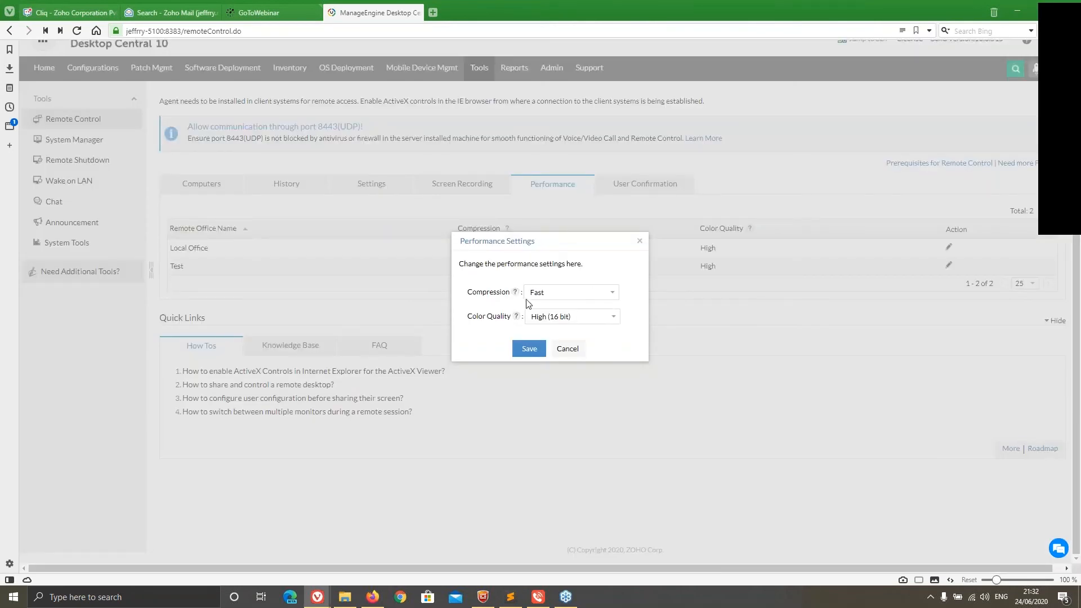
left_click(561, 294)
left_click(544, 275)
left_click(545, 314)
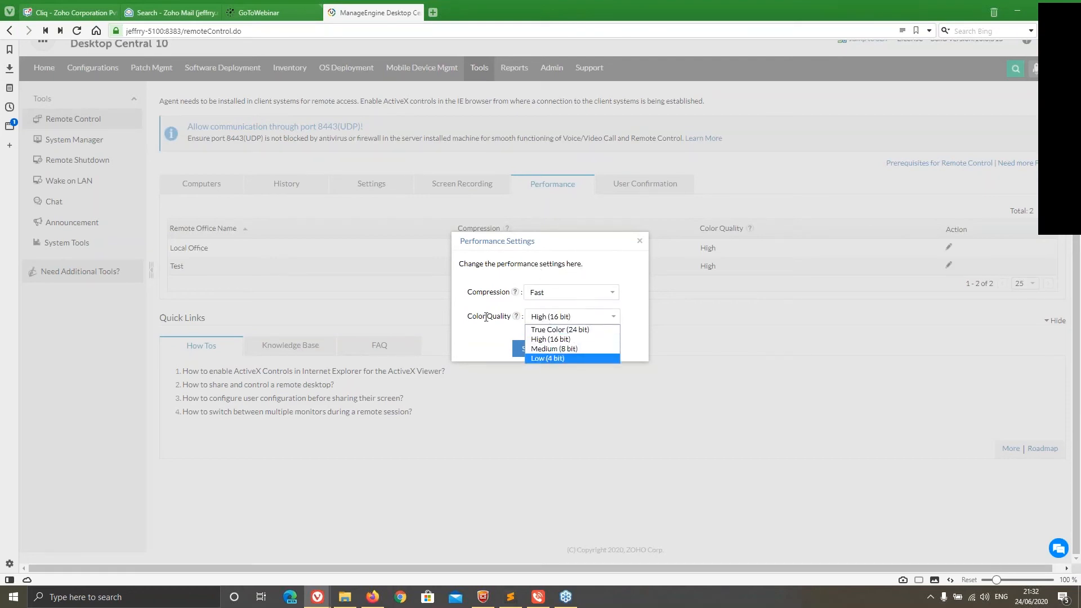
left_click(638, 241)
Review the user confirmation options for remote sessions, including the list of excluded computers
left_click(653, 192)
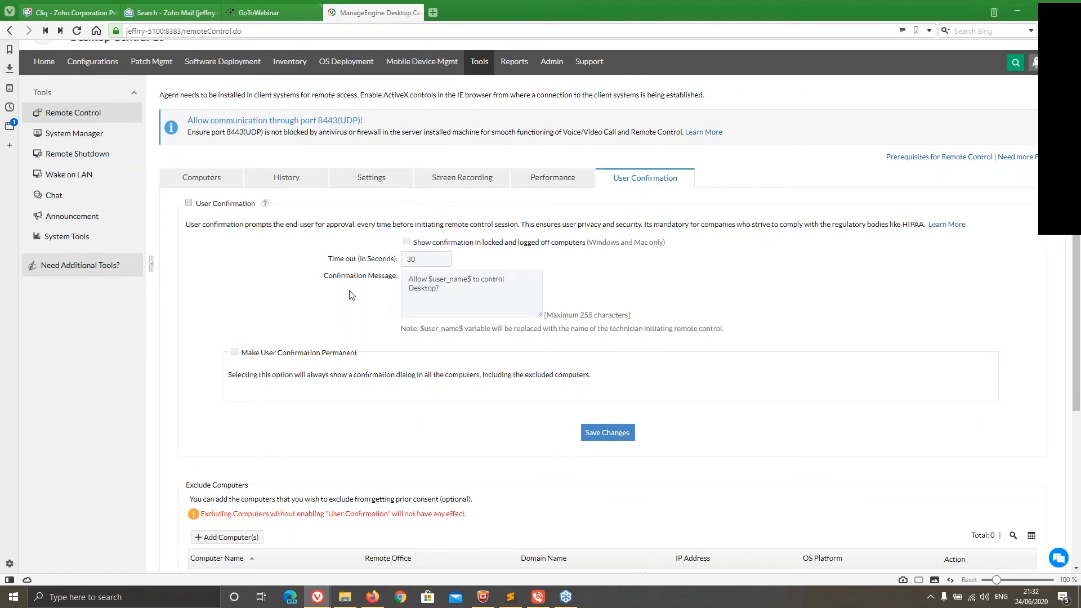
scroll(372, 247, "down", 3)
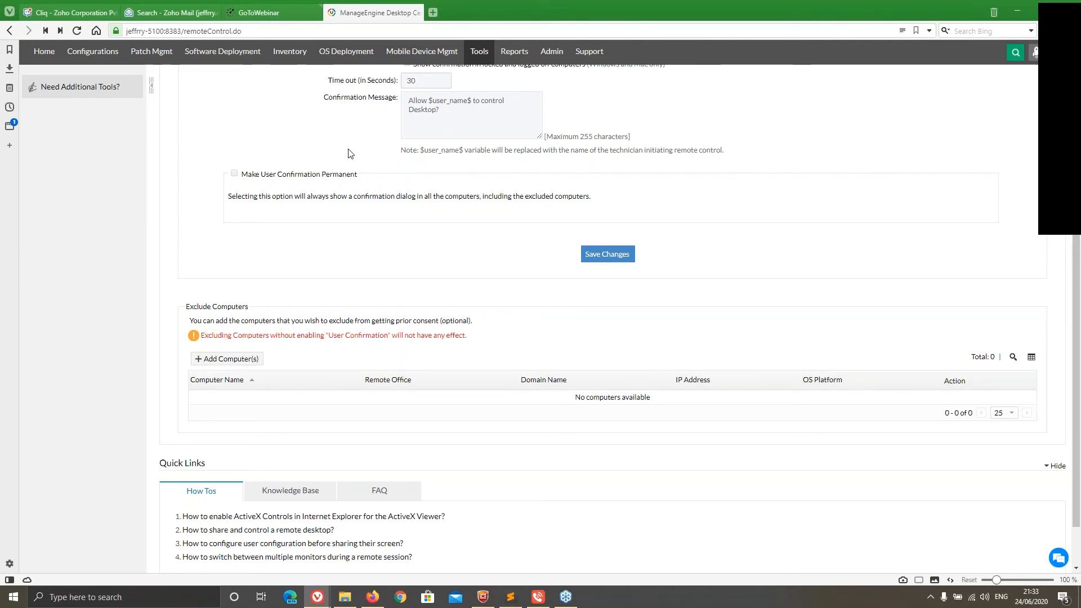
scroll(355, 117, "up", 3)
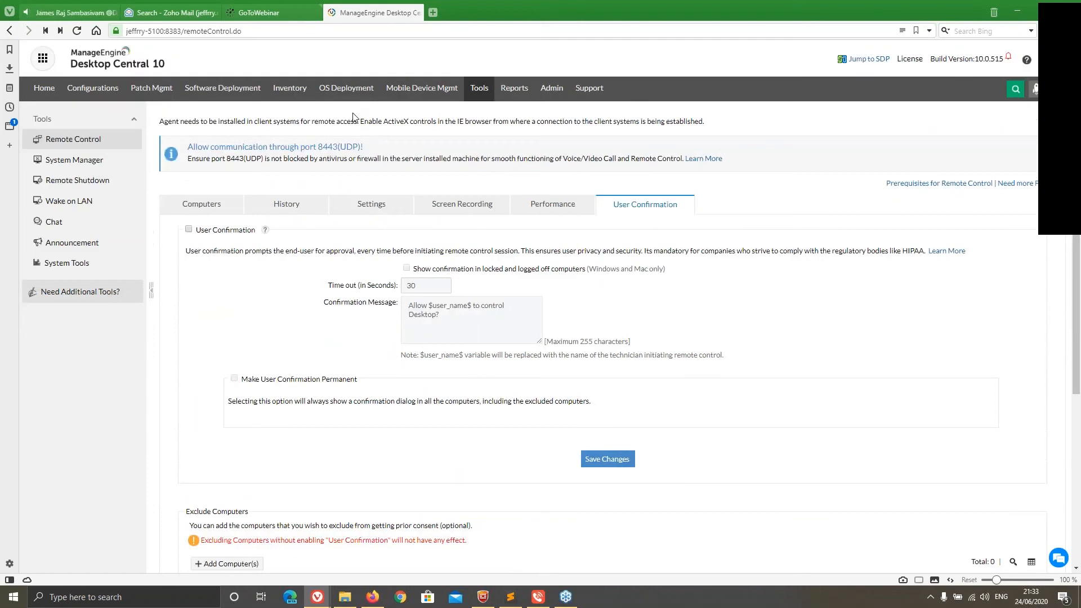
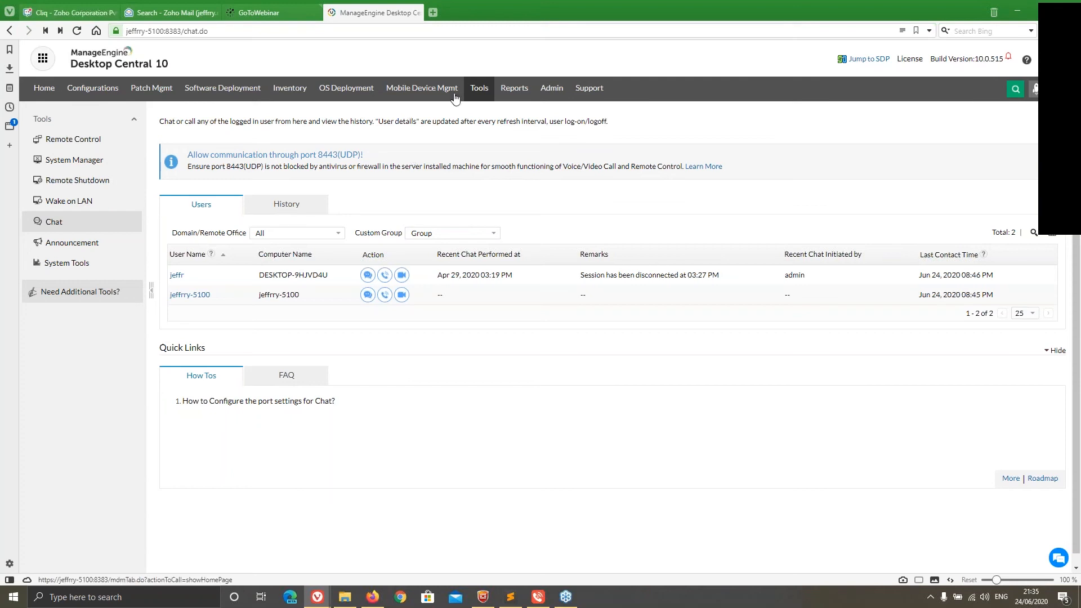
key("alt+Tab")
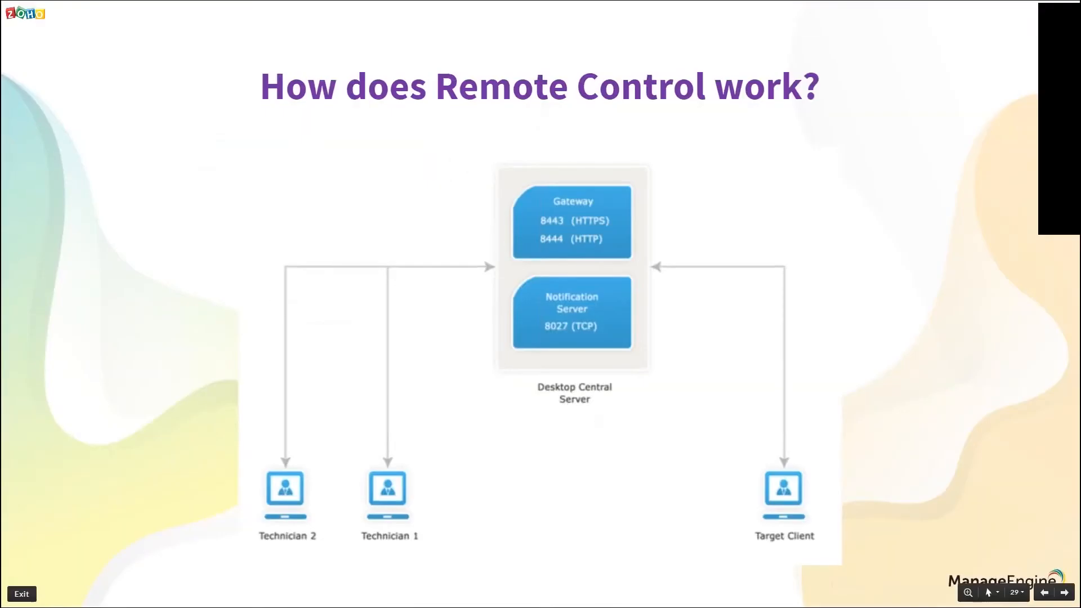
key("Right")
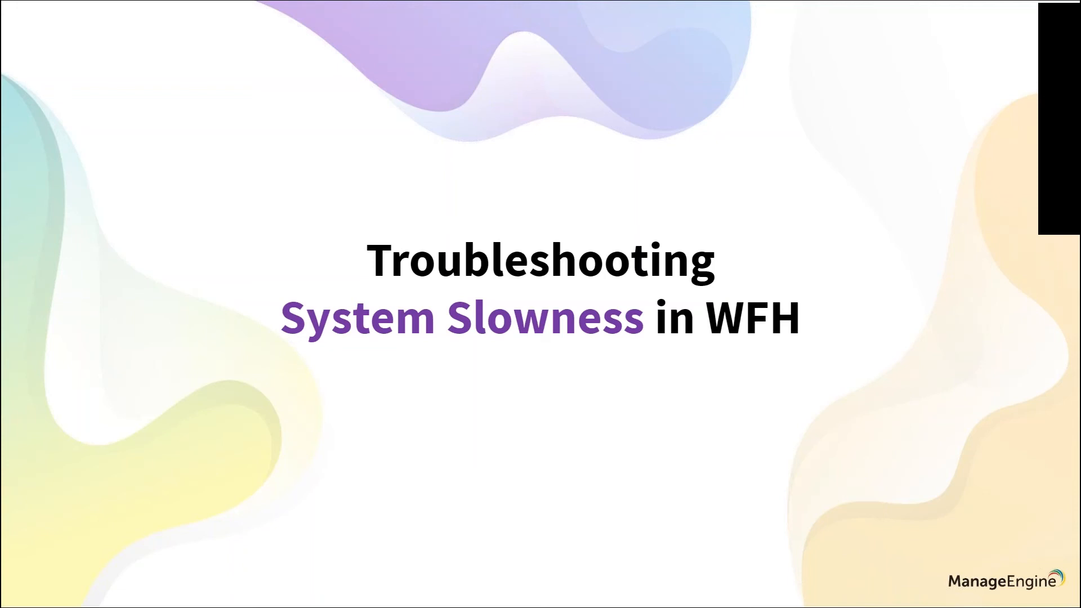
key("alt")
key("Escape")
key("Right")
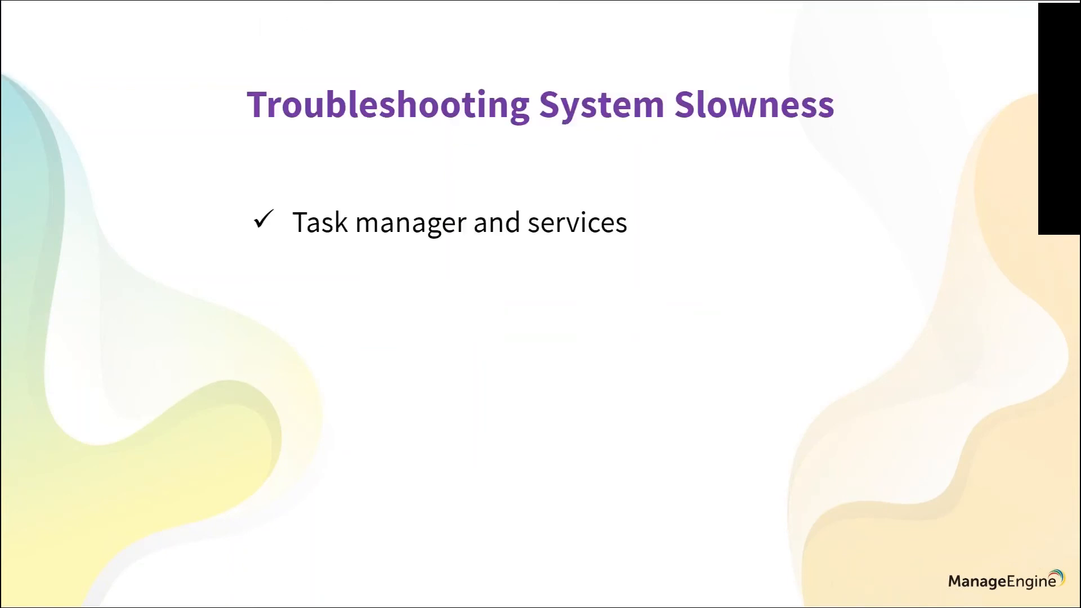
Switch back to Desktop Central and try to open the Task Manager of DESKTOP-9HJVD4U through System Manager
key("alt+Tab")
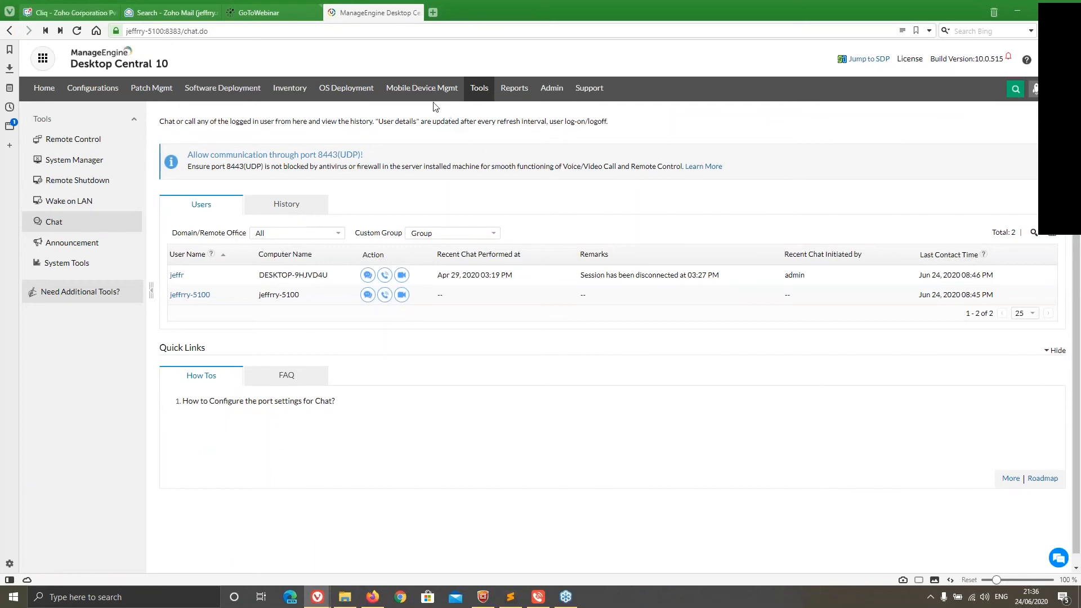
left_click(480, 101)
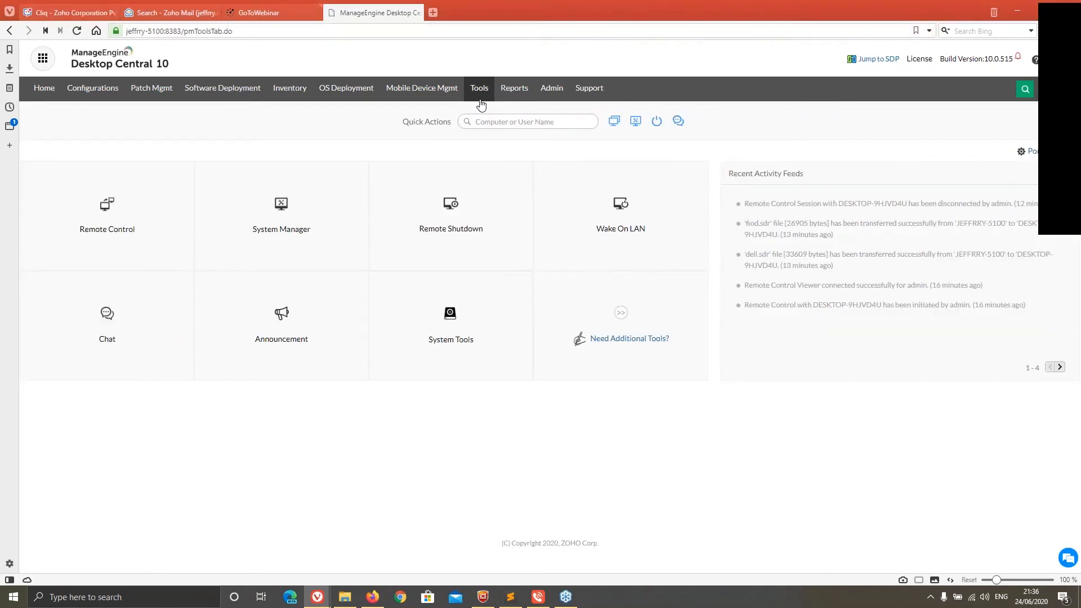
left_click(322, 172)
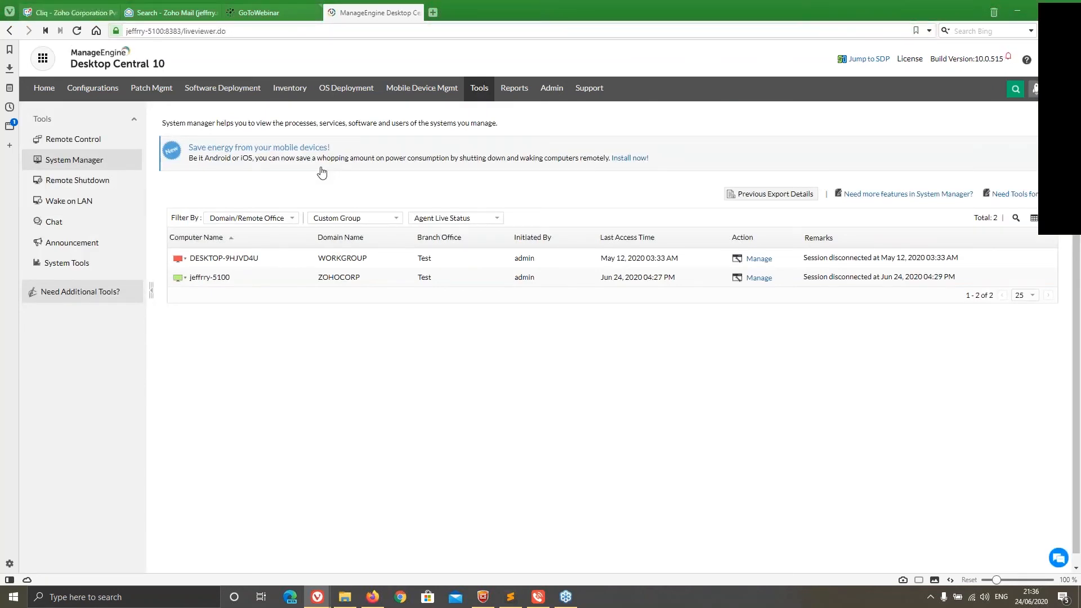
left_click(759, 260)
left_click(670, 257)
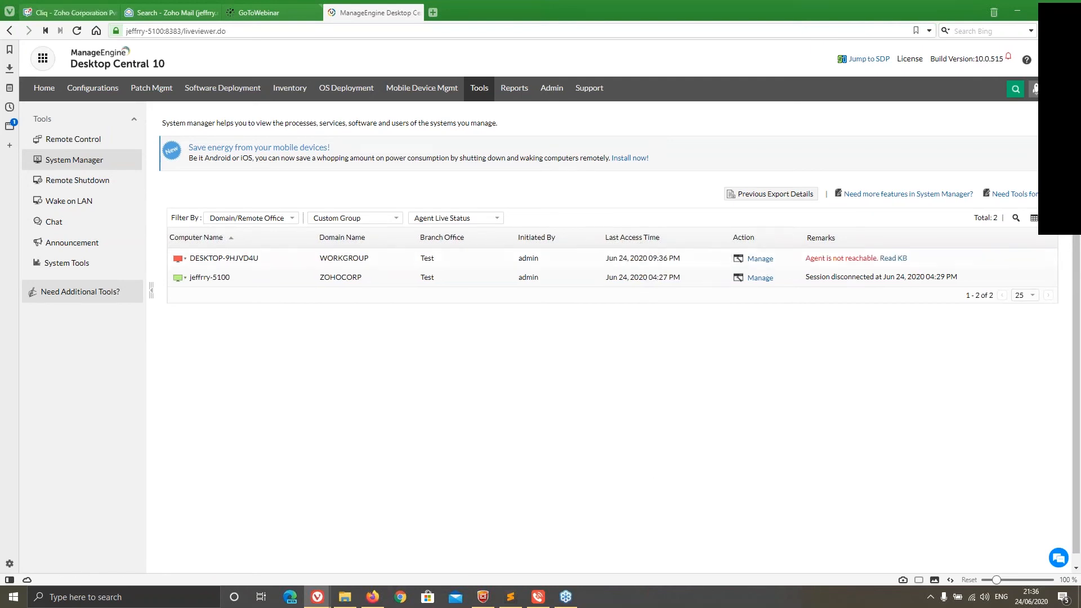
Open the remote Task Manager for the ZOHOCORP computer and examine its startup programs and their status options
left_click(759, 277)
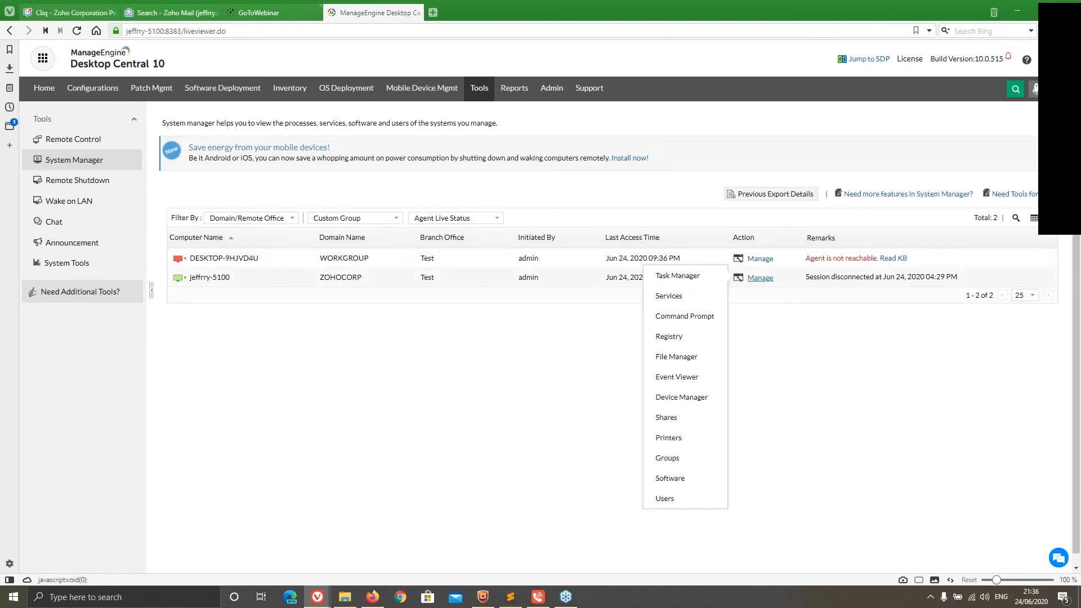
left_click(706, 282)
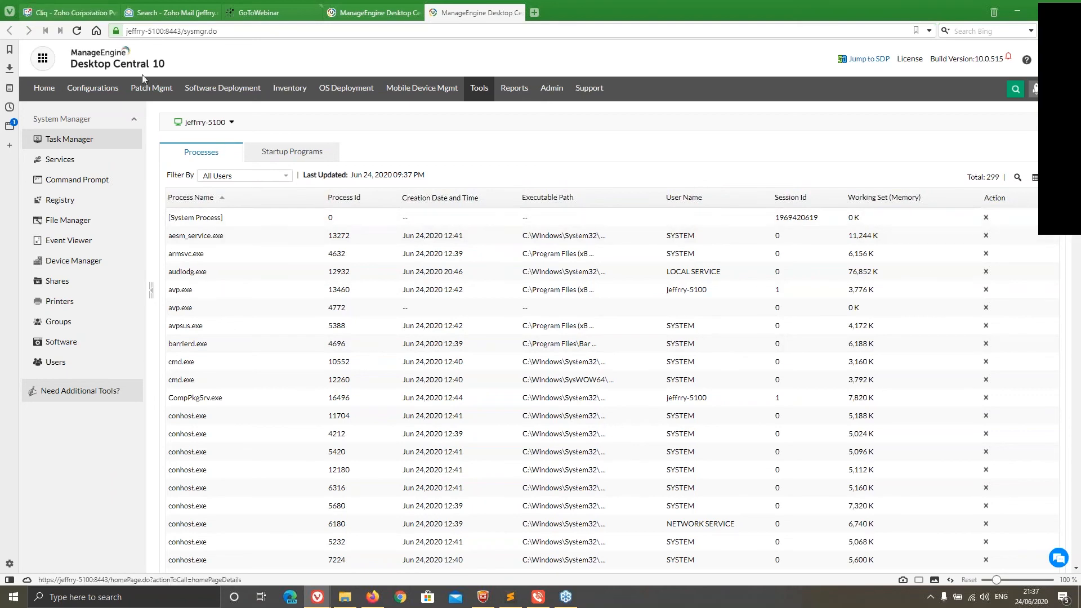
left_click(286, 156)
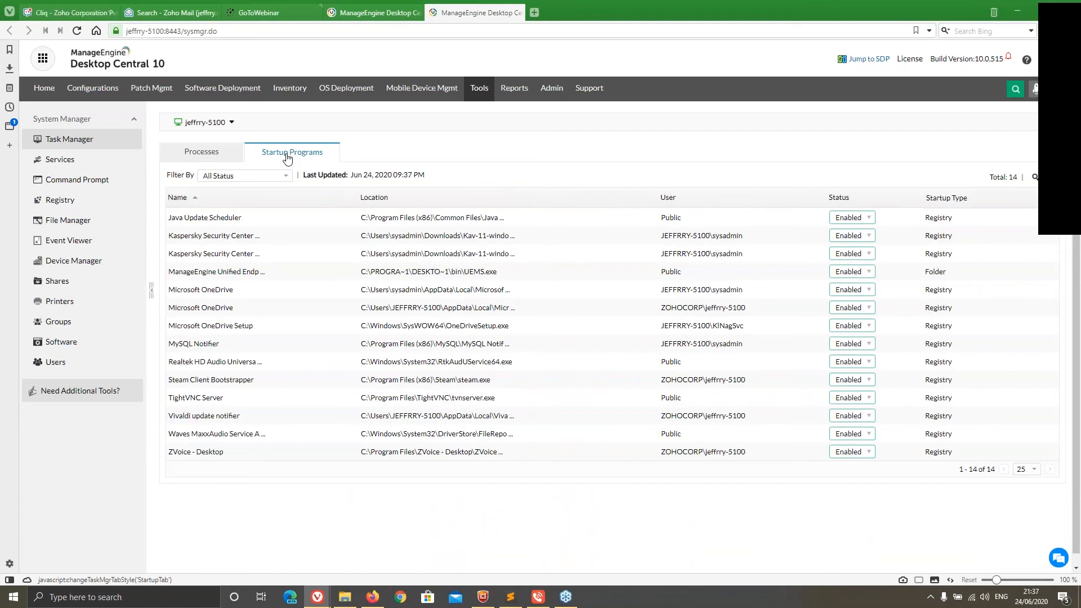
left_click(853, 217)
left_click(790, 190)
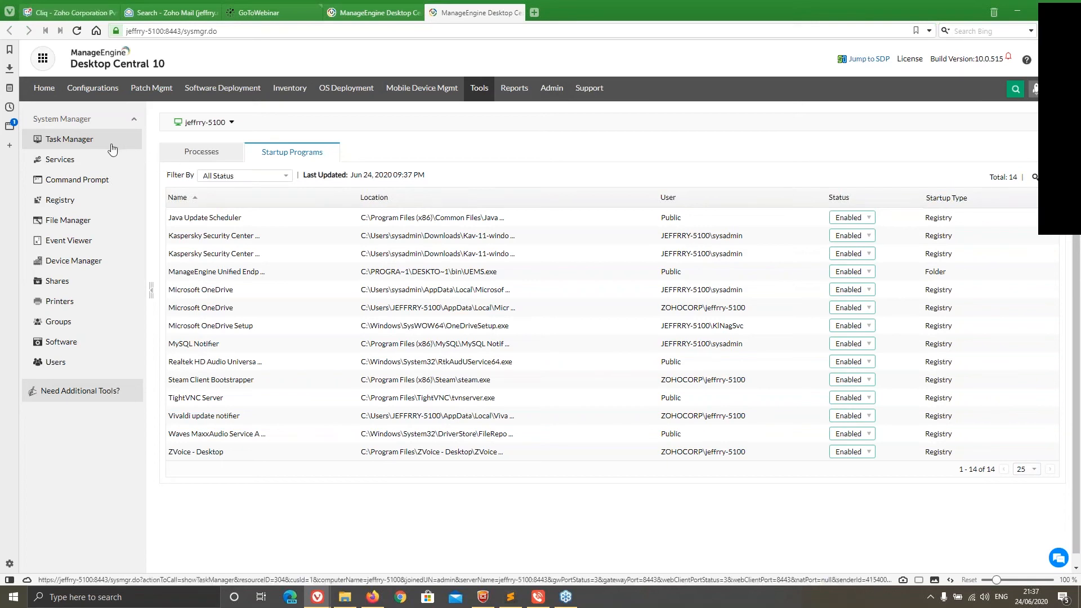
Review the remote computer's services and the start and mode actions offered for the ActiveX Installer service
left_click(80, 164)
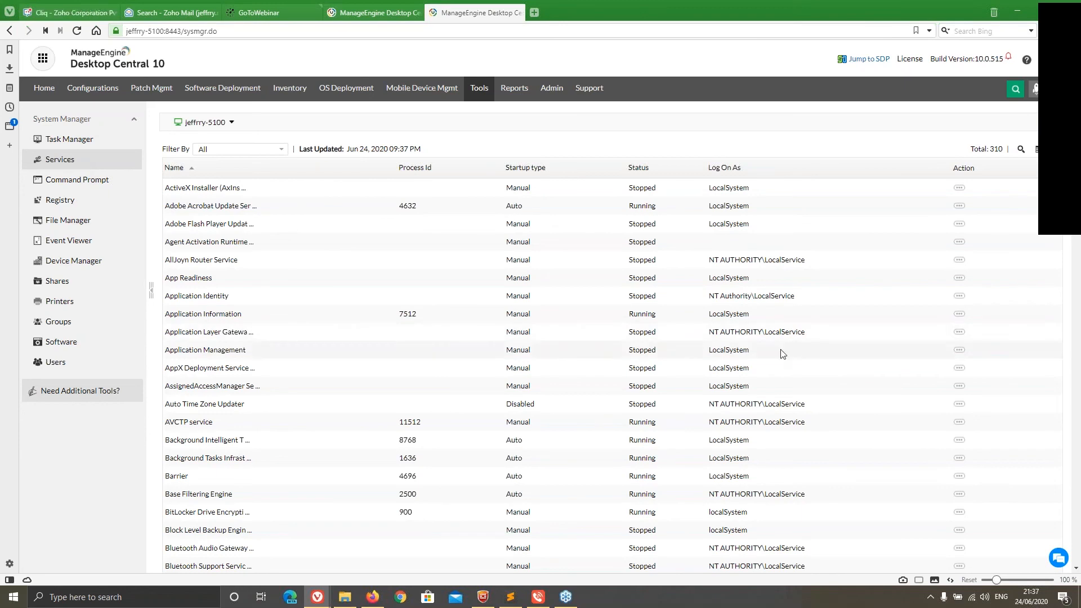
left_click(960, 189)
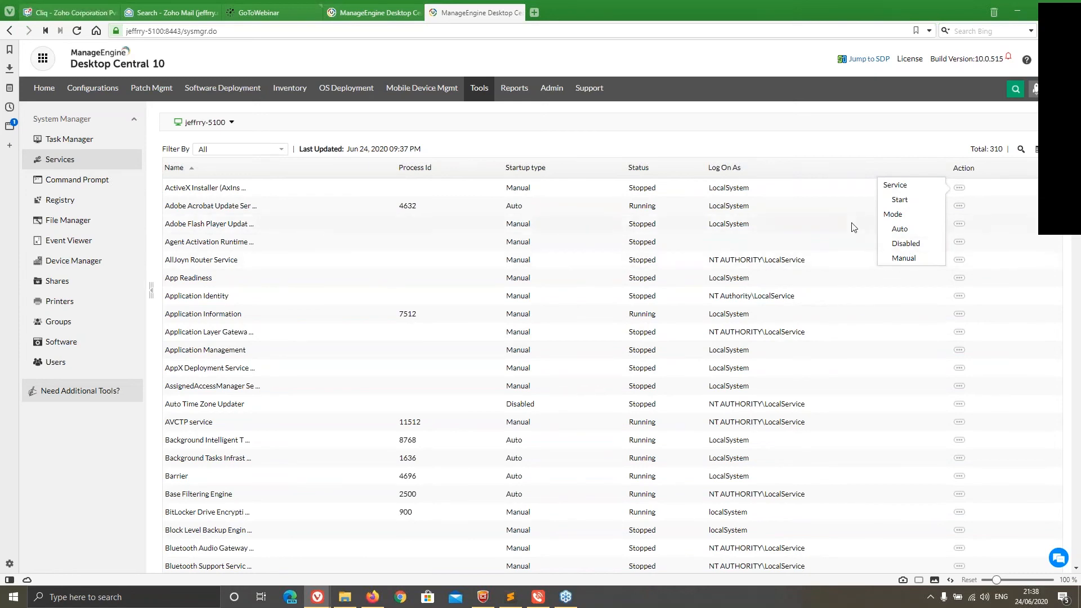
left_click(606, 110)
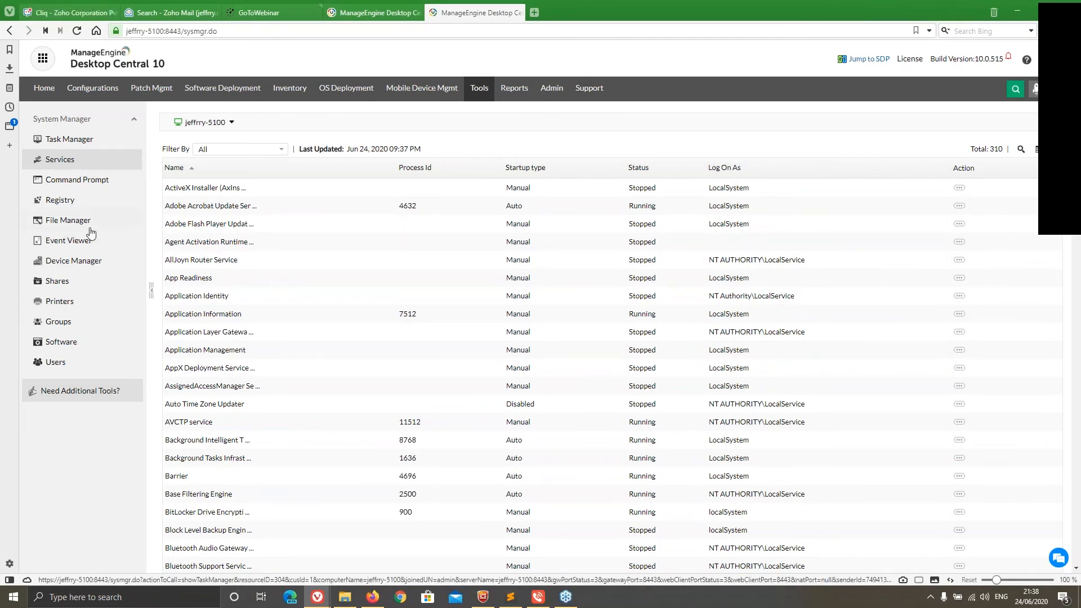
Examine the remote Event Viewer's log filters, including the event source, event level and event ID options
left_click(60, 245)
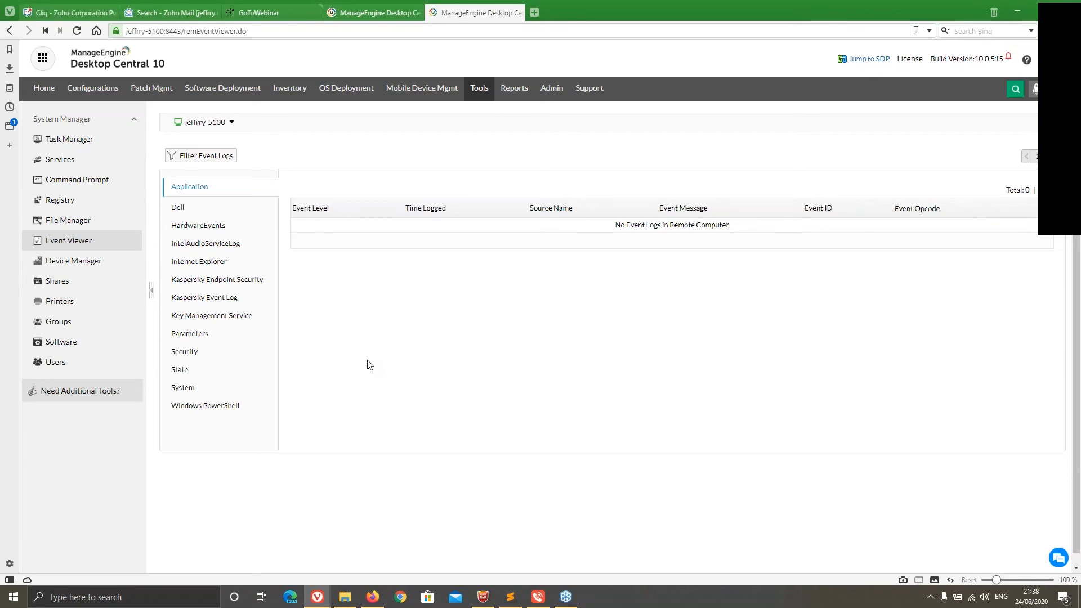
left_click(213, 159)
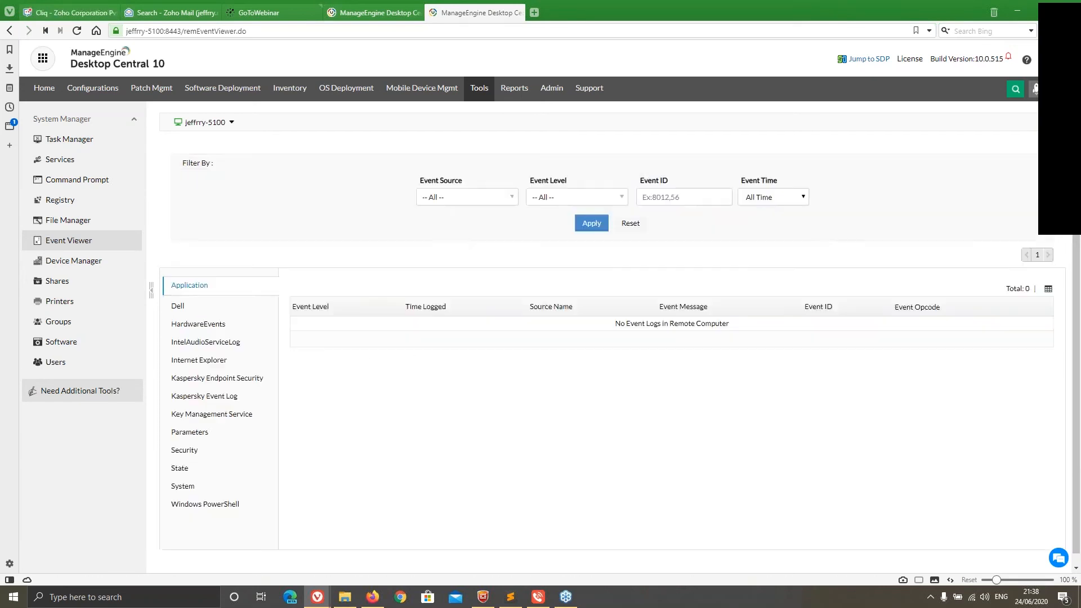
left_click(453, 198)
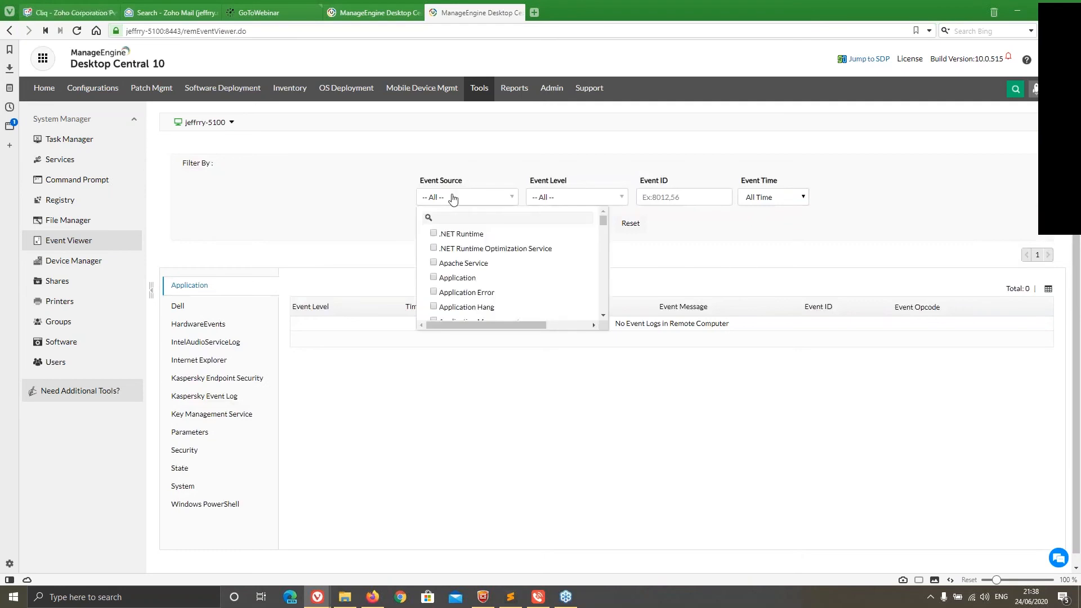
left_click(490, 198)
left_click(663, 198)
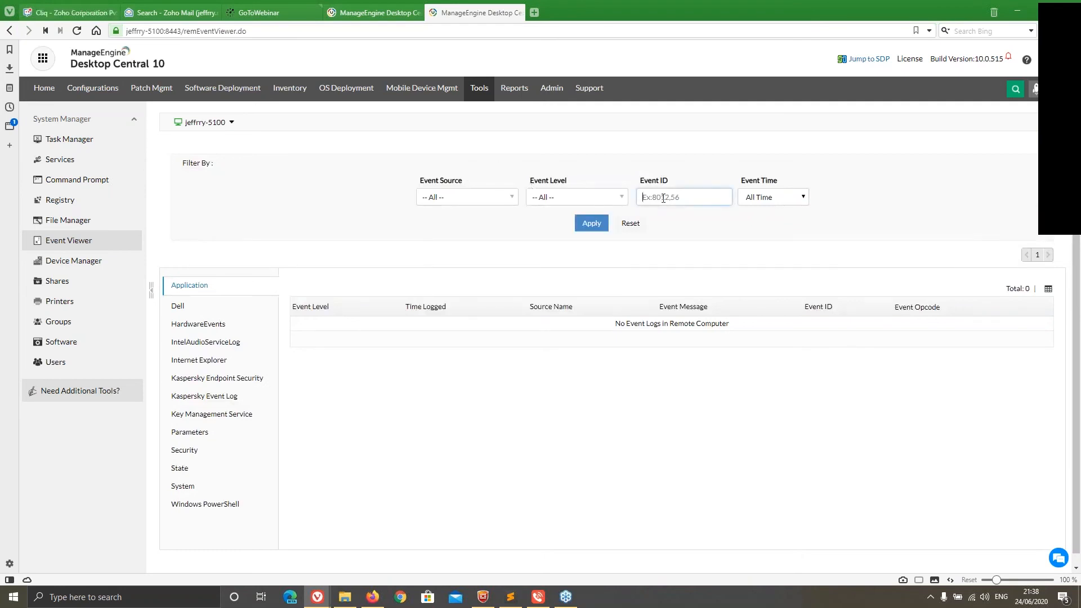
left_click(439, 200)
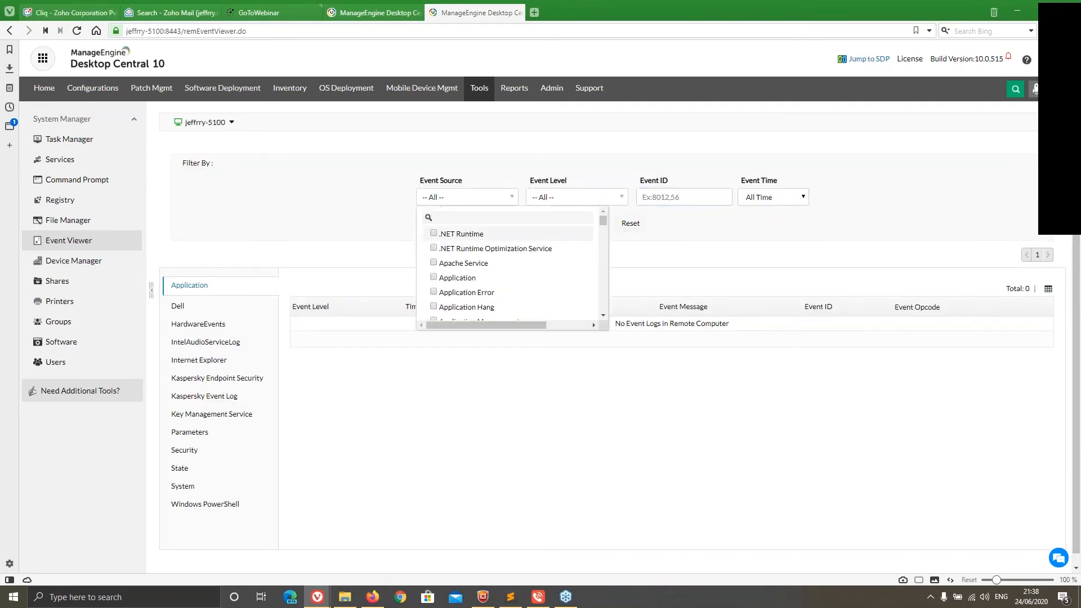
scroll(475, 294, "down", 3)
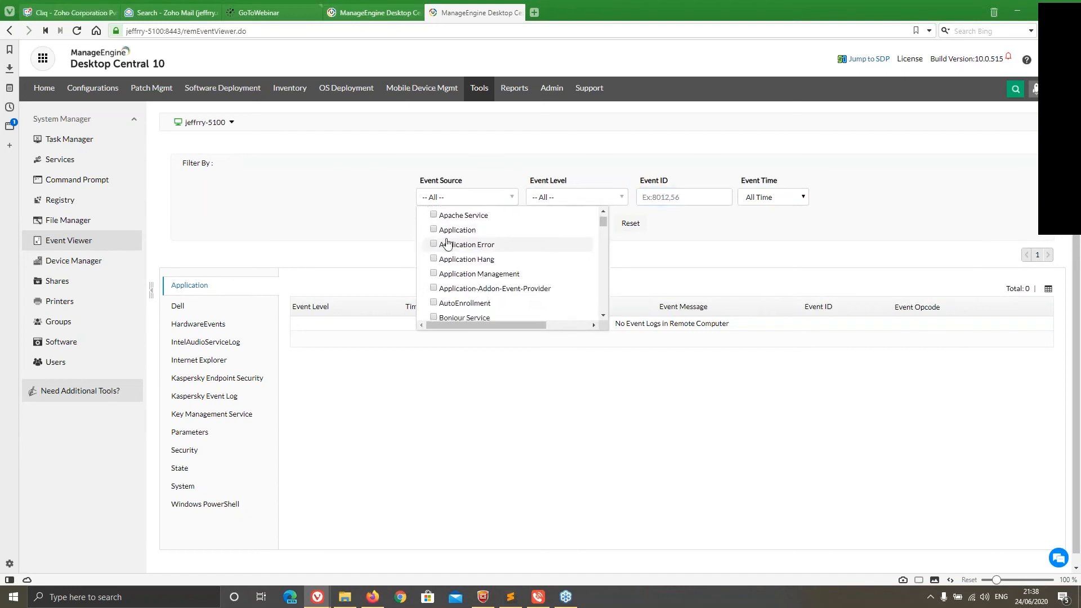
left_click(572, 198)
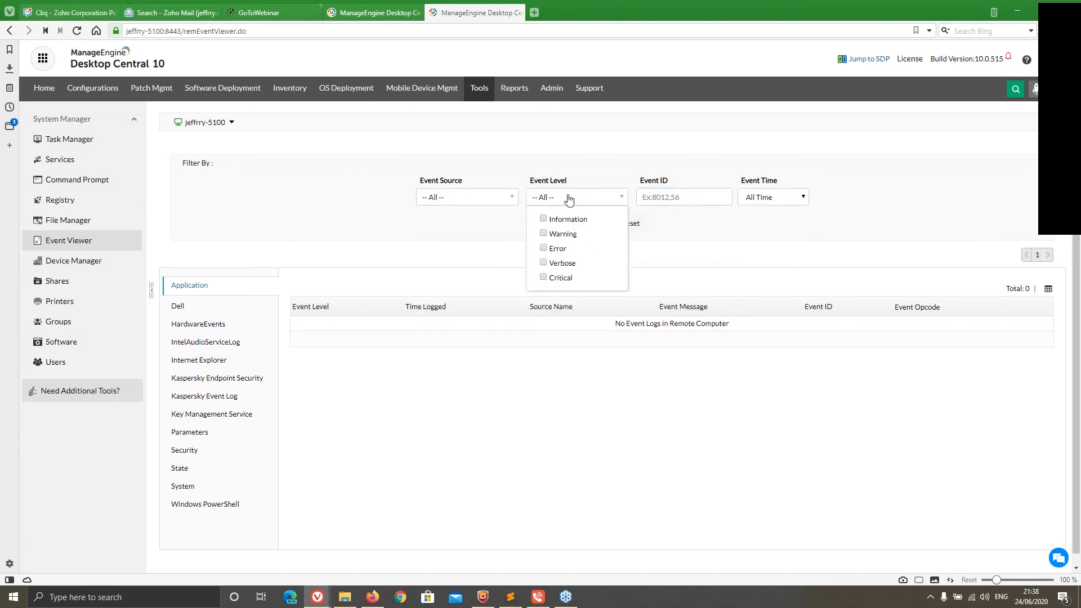
left_click(570, 197)
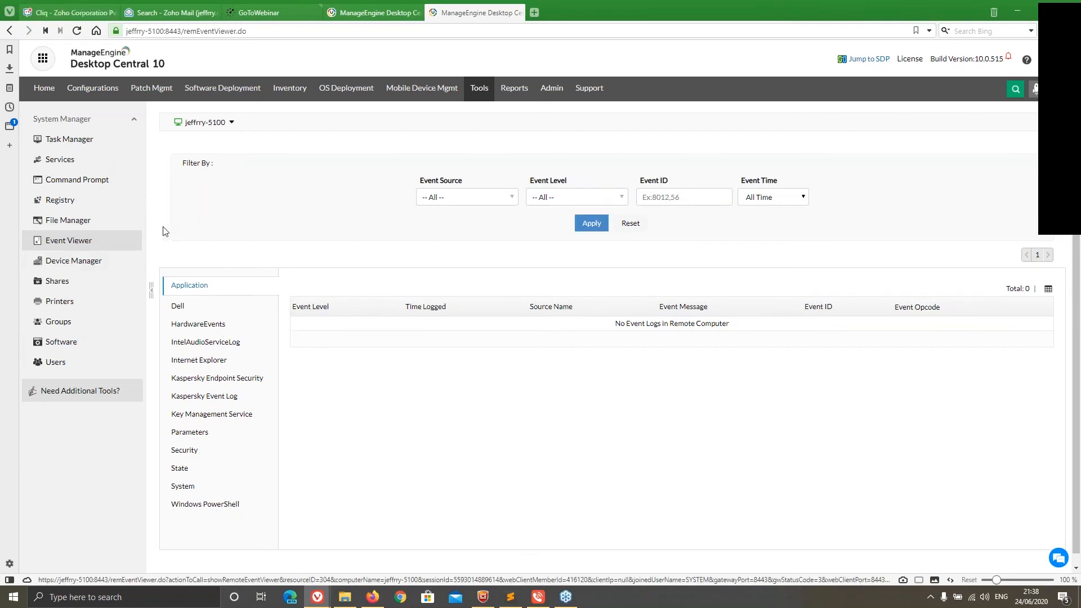
Look at the OS (C:) drive in the remote File Manager and return to the tools overview
left_click(72, 226)
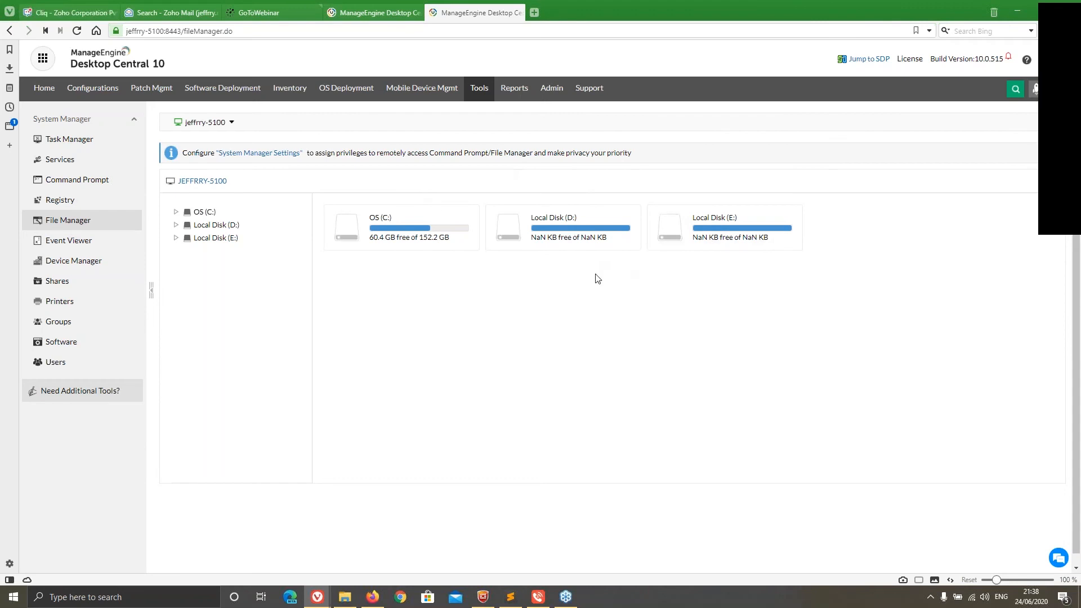
left_click(428, 232)
left_click(485, 95)
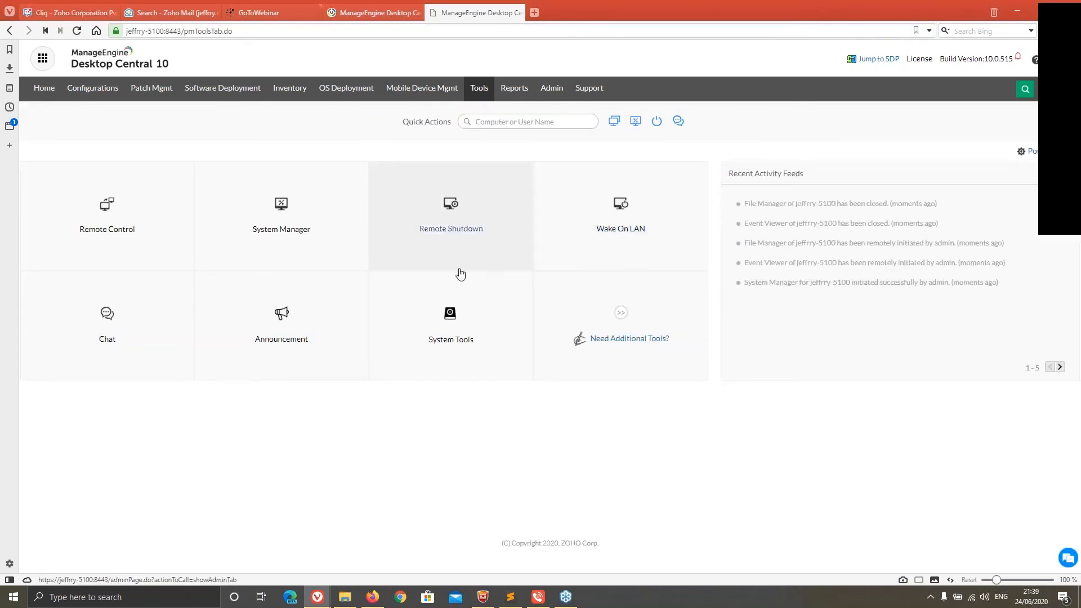
Open the Disk cleanup (Webinar) task in System Tools for modification
left_click(447, 318)
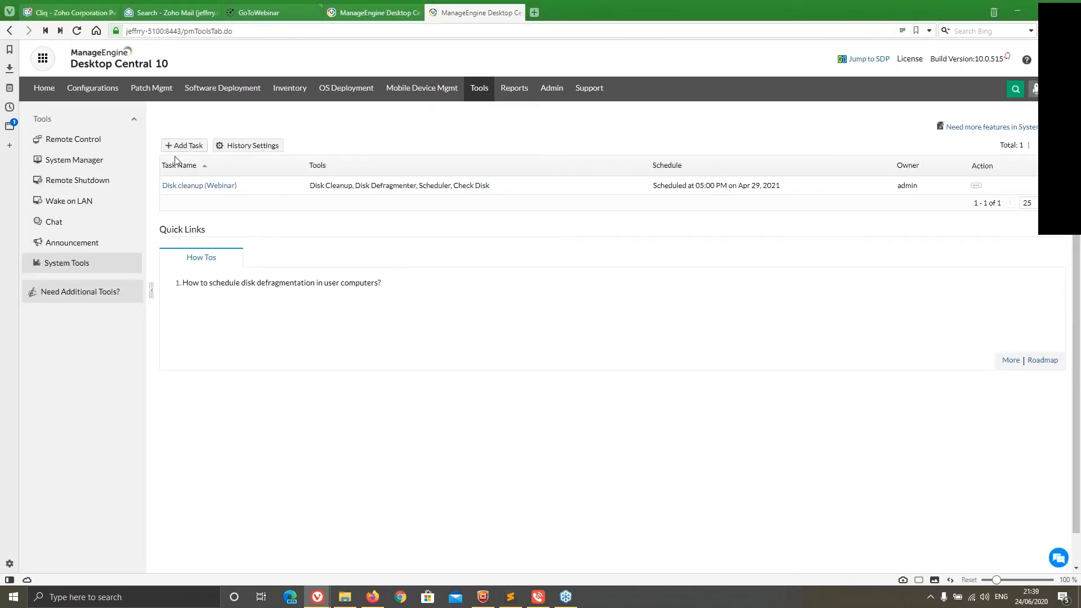
left_click(976, 185)
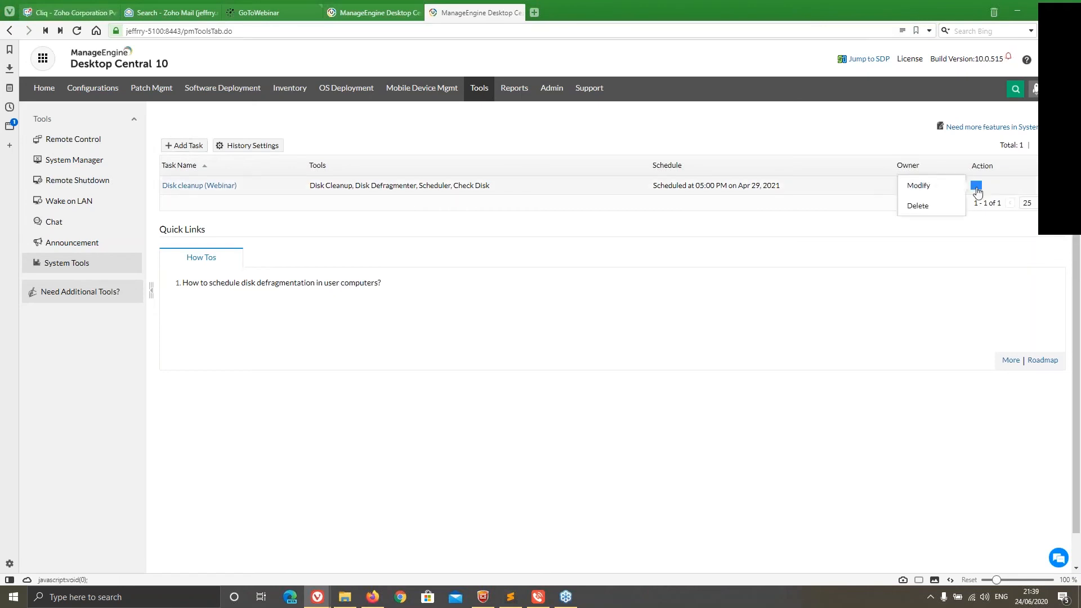
left_click(920, 185)
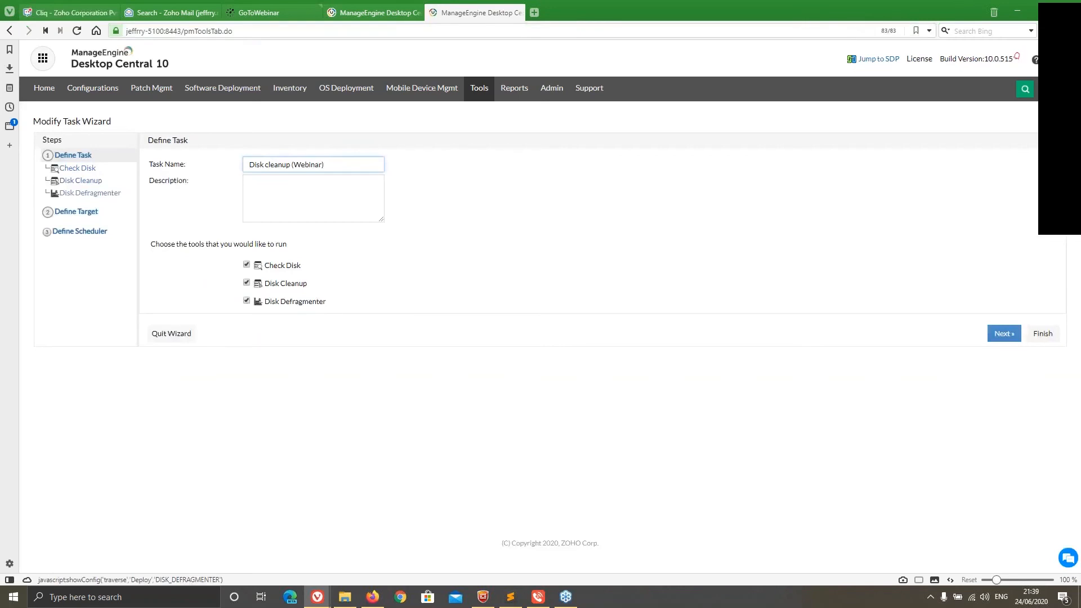
Review the task's Disk Defragmenter and Check Disk options, including the volume choices
left_click(69, 170)
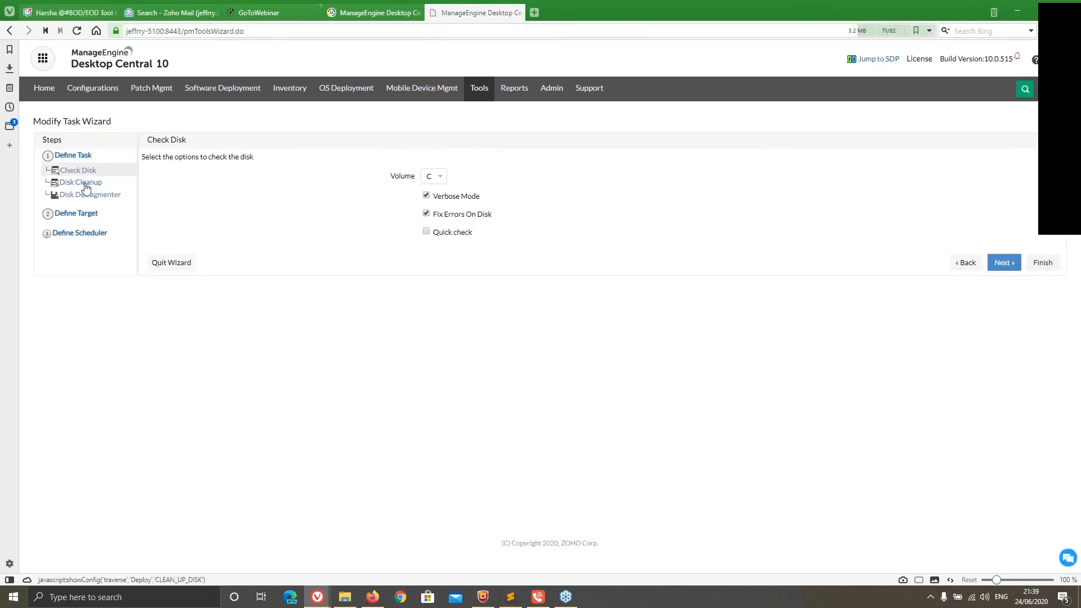
left_click(105, 197)
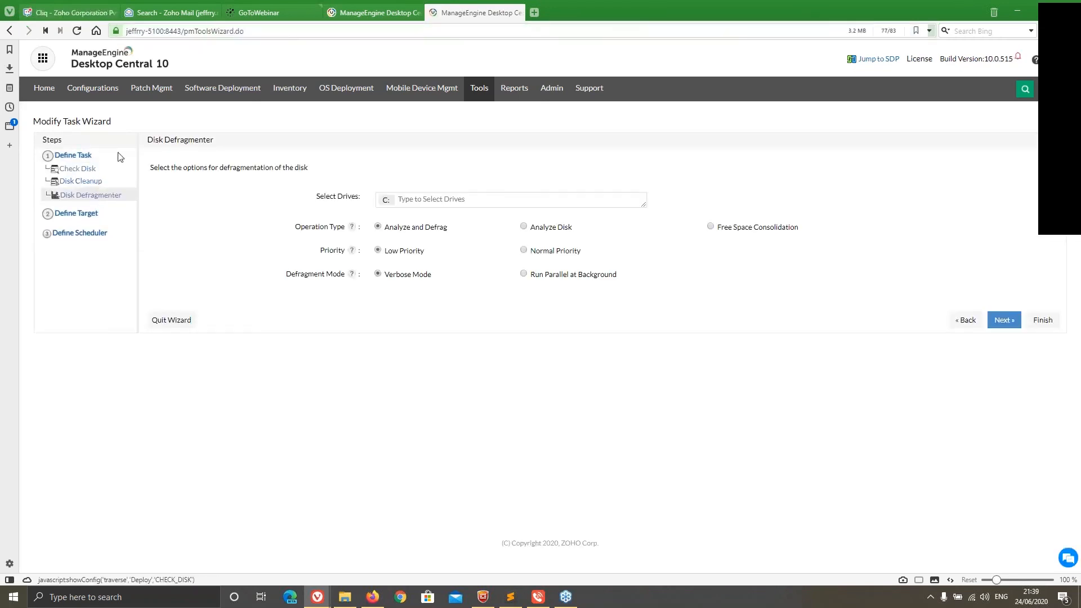
left_click(89, 171)
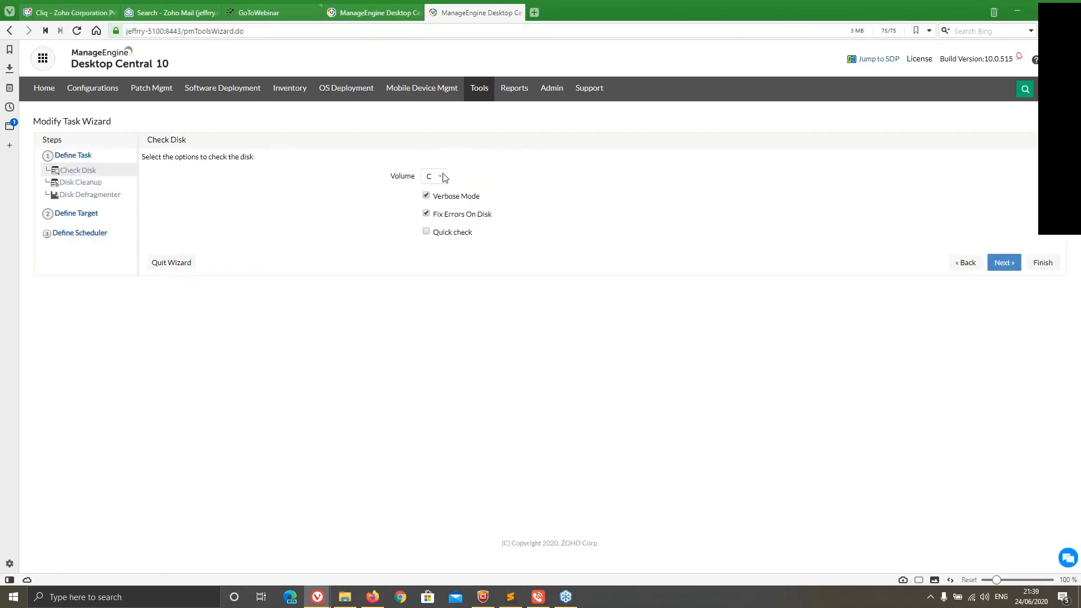
left_click(439, 177)
left_click(515, 202)
Review all Disk Cleanup options of the task, from Storage Sense to the General group, and proceed to the Disk Defragmenter settings
left_click(1005, 262)
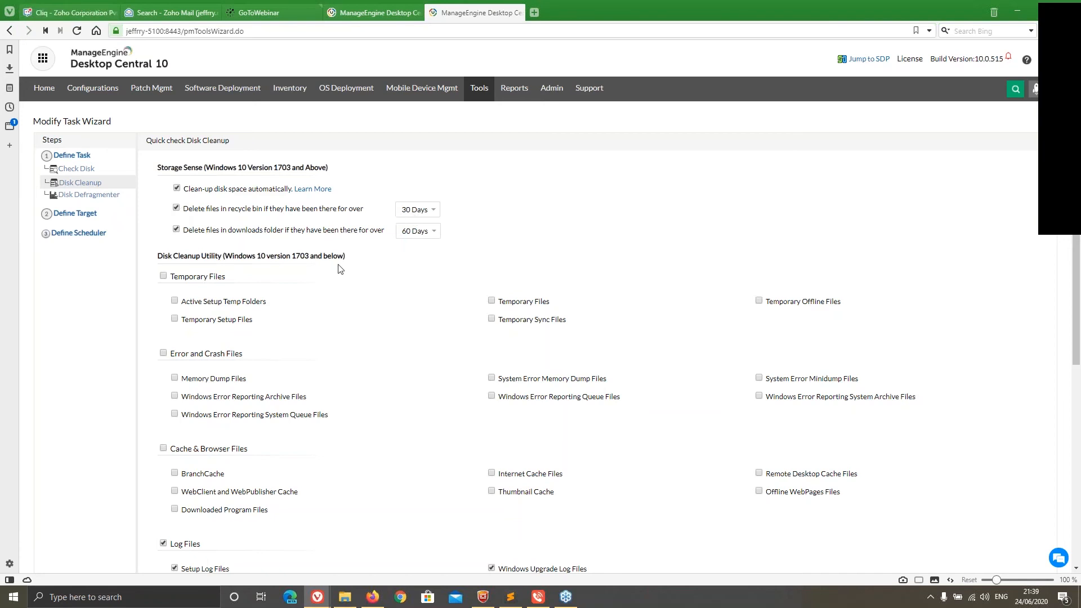
scroll(334, 276, "down", 2)
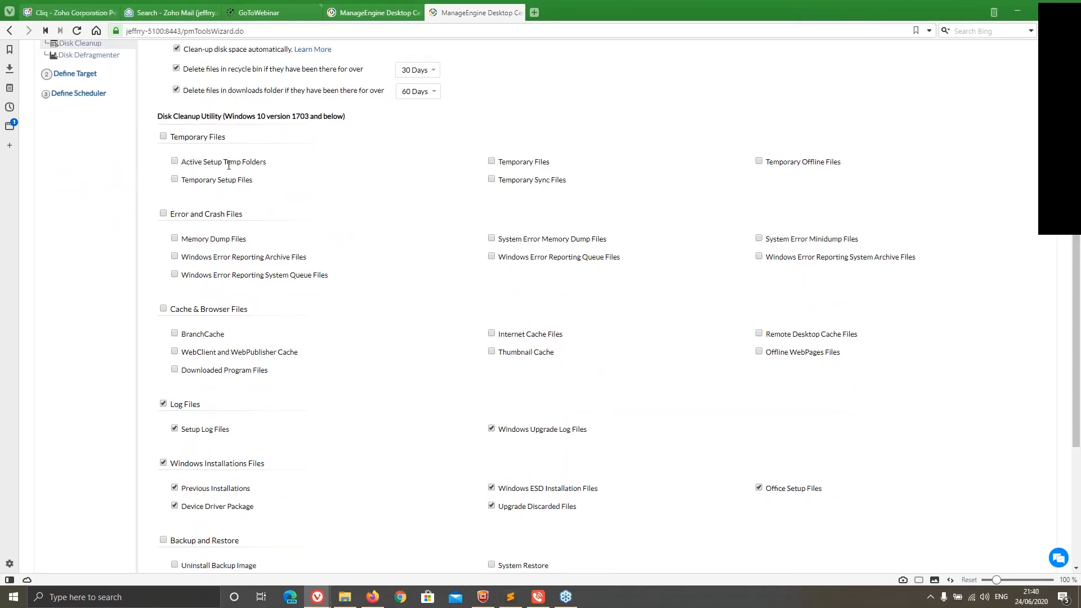
scroll(342, 310, "down", 1)
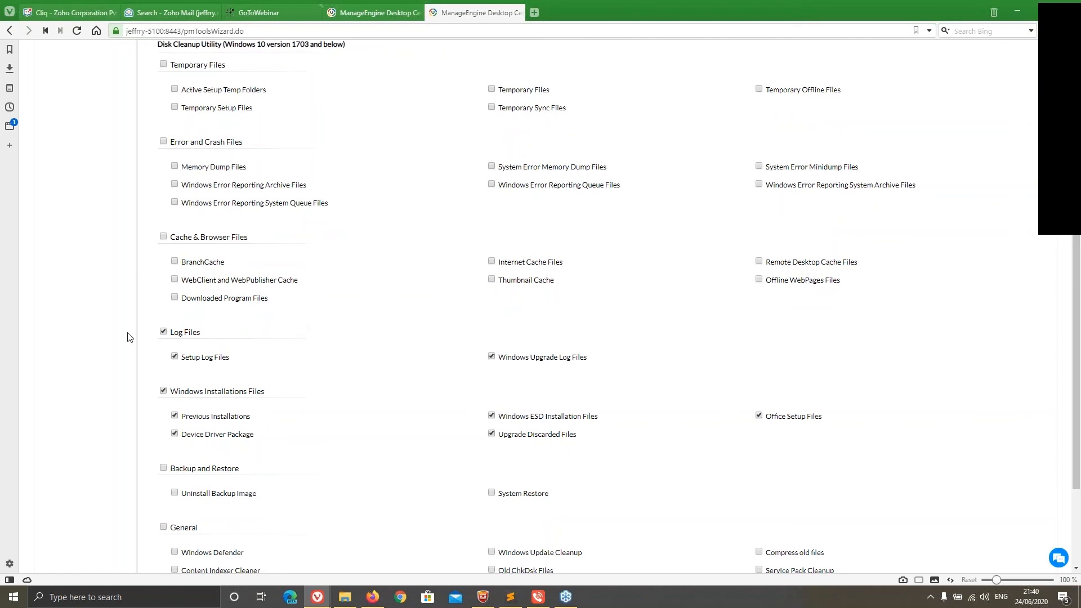
scroll(196, 350, "down", 2)
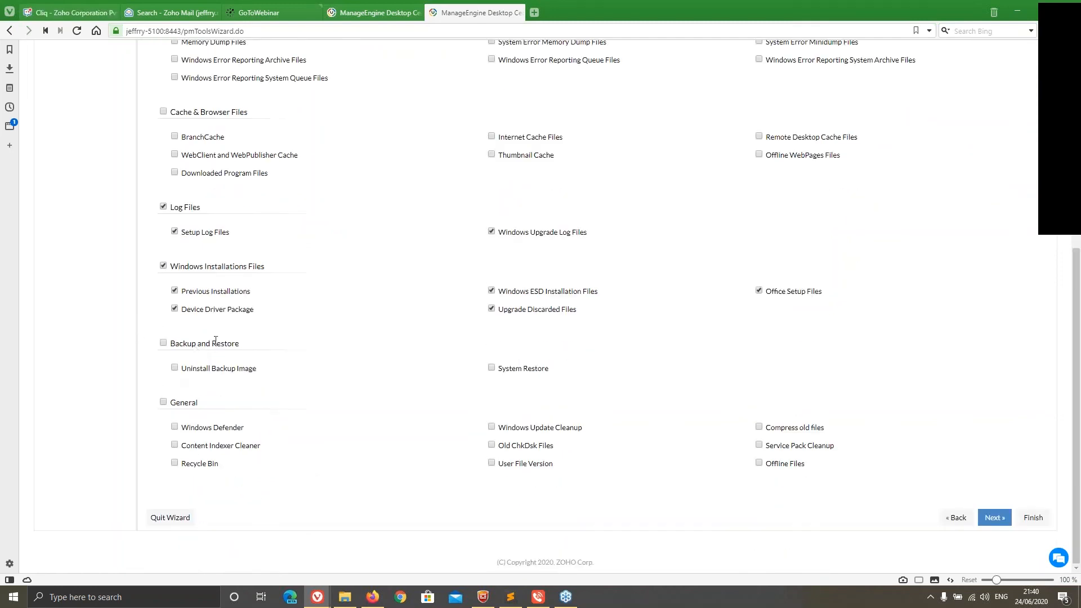
left_click(984, 519)
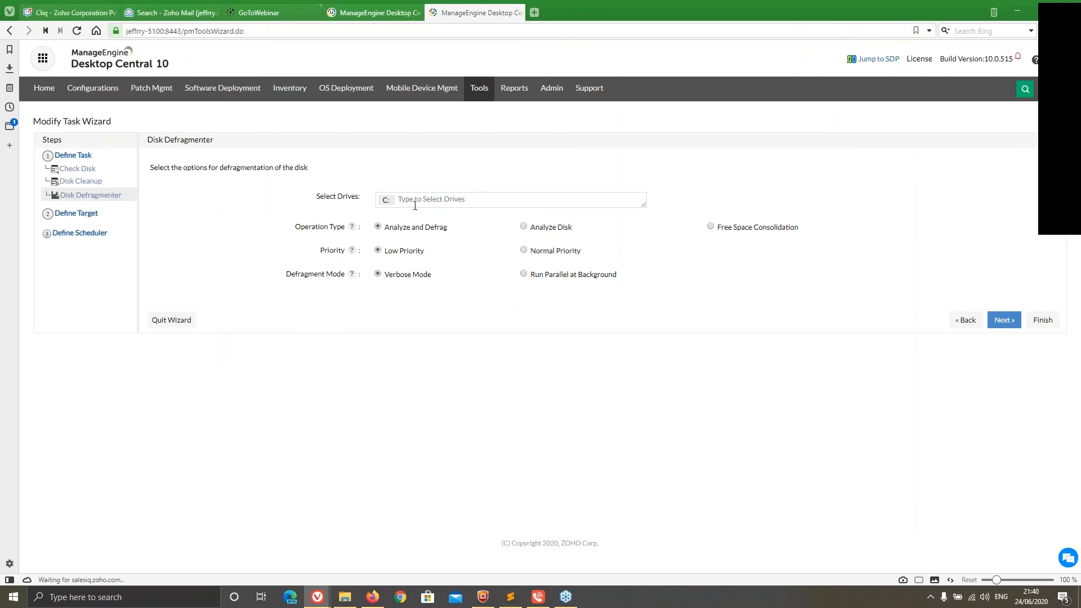
Review the task's Define Target settings, including the criteria available for filtering computers in the Local Office
left_click(76, 217)
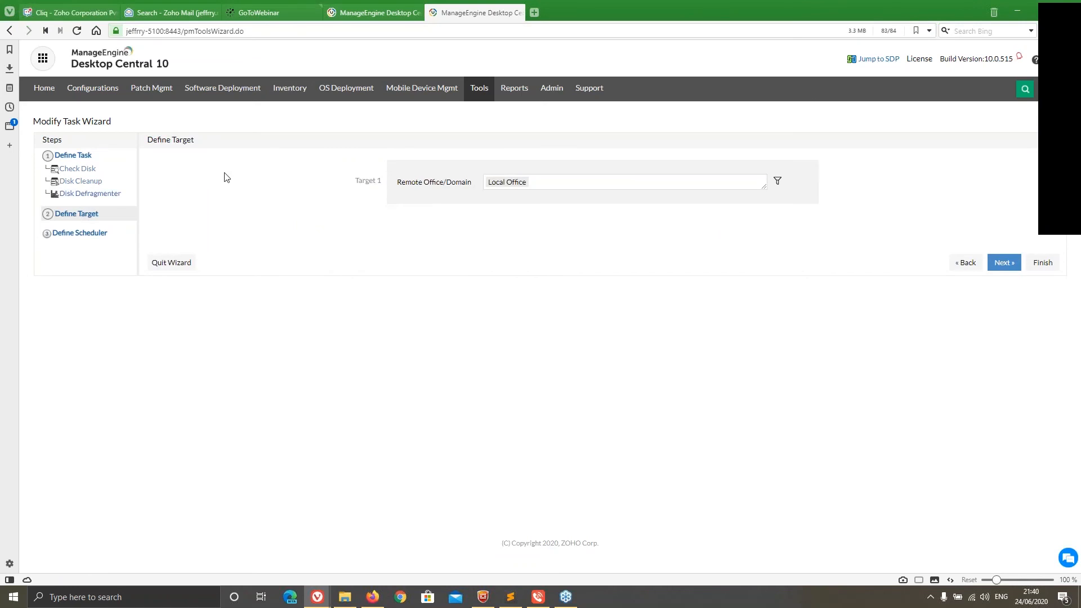
left_click(777, 181)
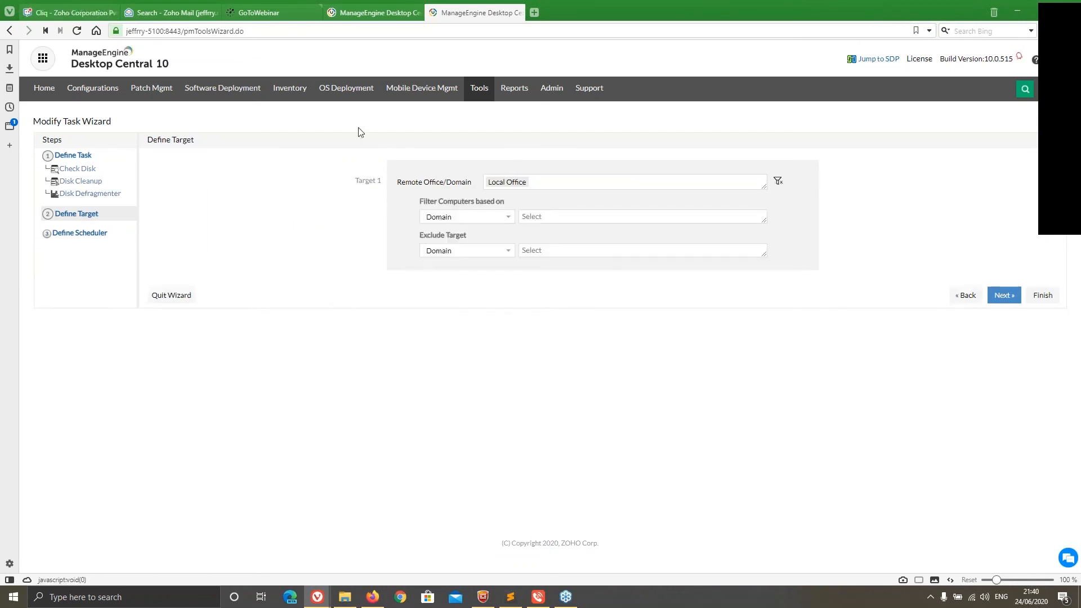
left_click(472, 217)
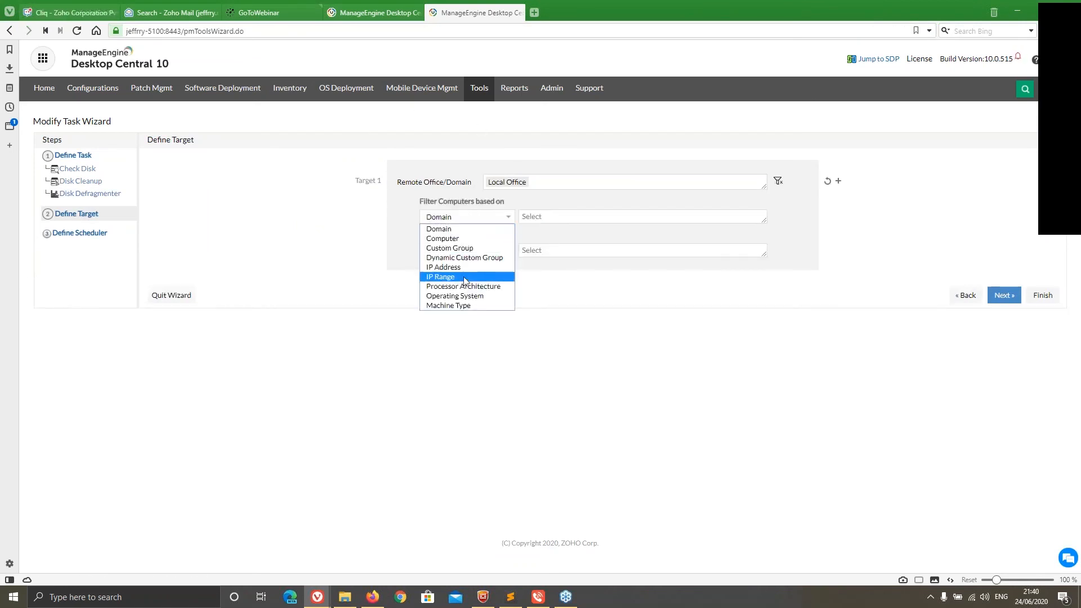
left_click(369, 234)
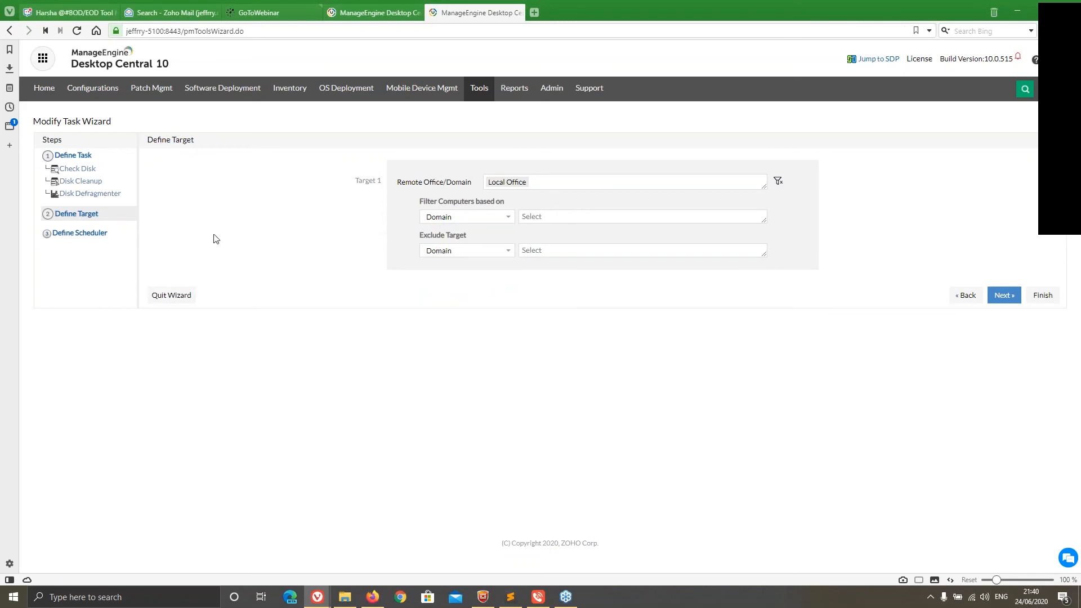
Review the task scheduler's General and Trigger settings and go back to the target definition
left_click(94, 234)
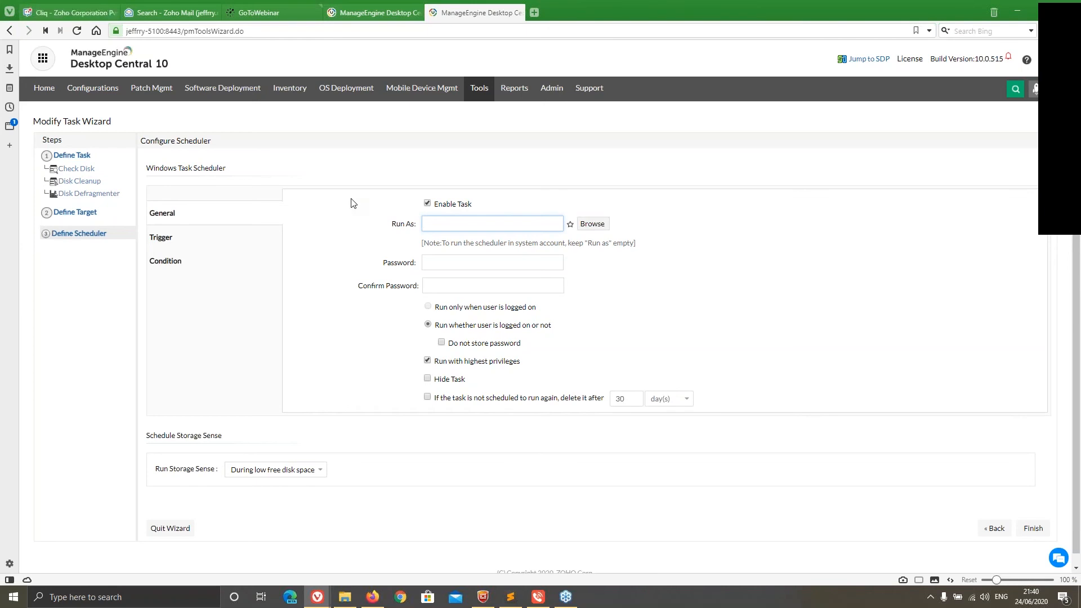
left_click(197, 236)
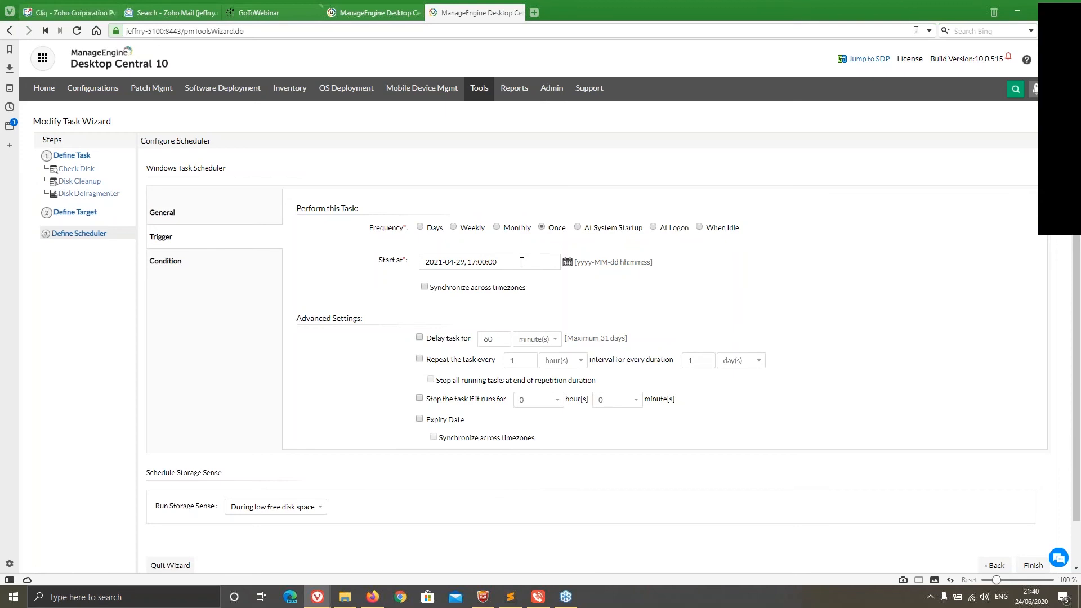
scroll(578, 337, "down", 1)
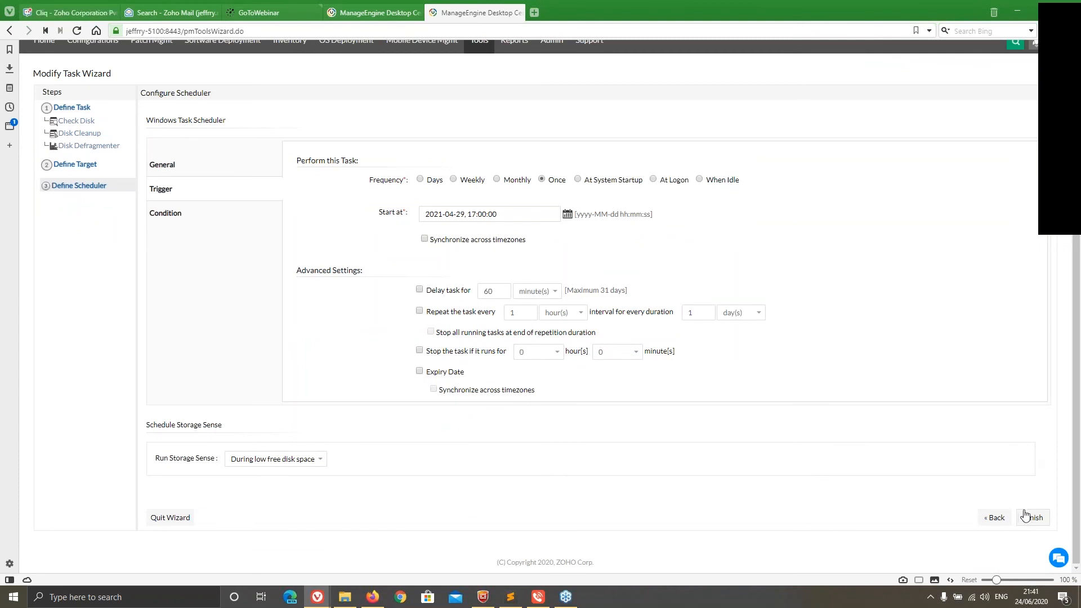
left_click(996, 518)
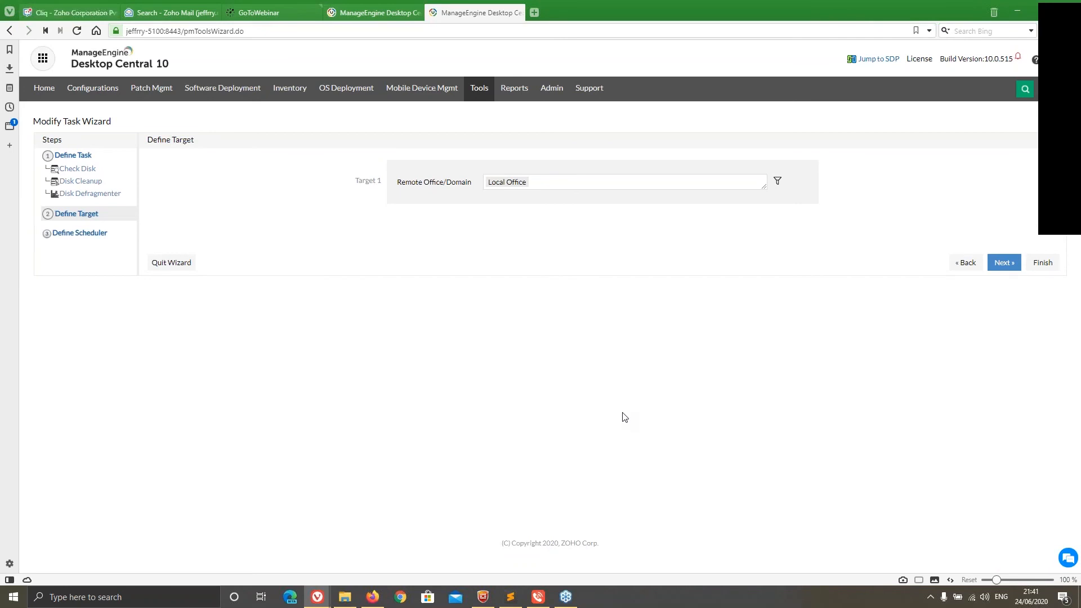
Leave the task wizard and open the remote Registry of the ZOHOCORP computer from System Manager
left_click(481, 88)
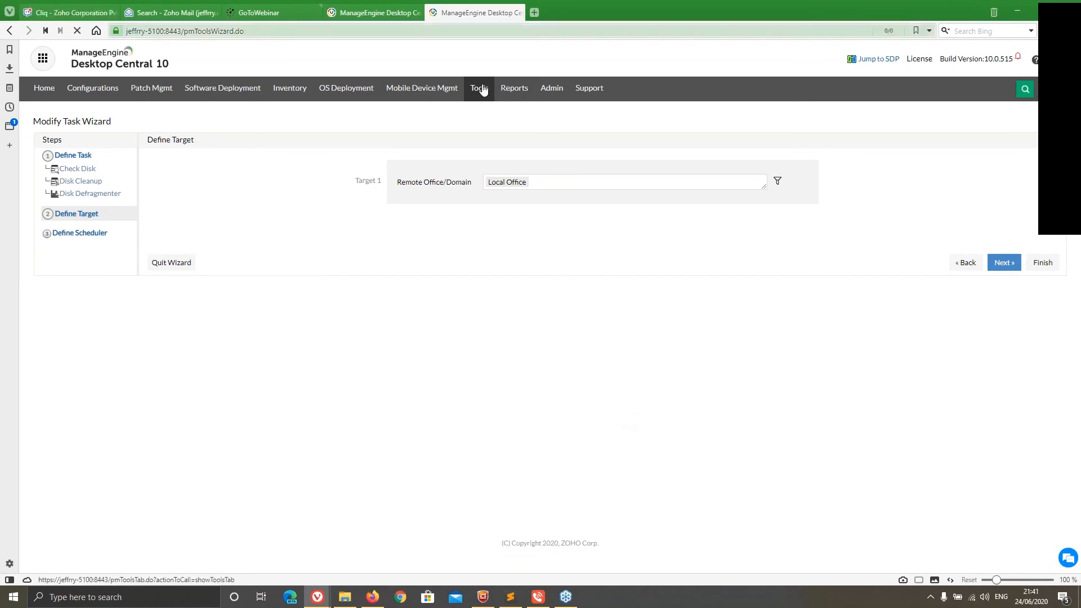
left_click(307, 213)
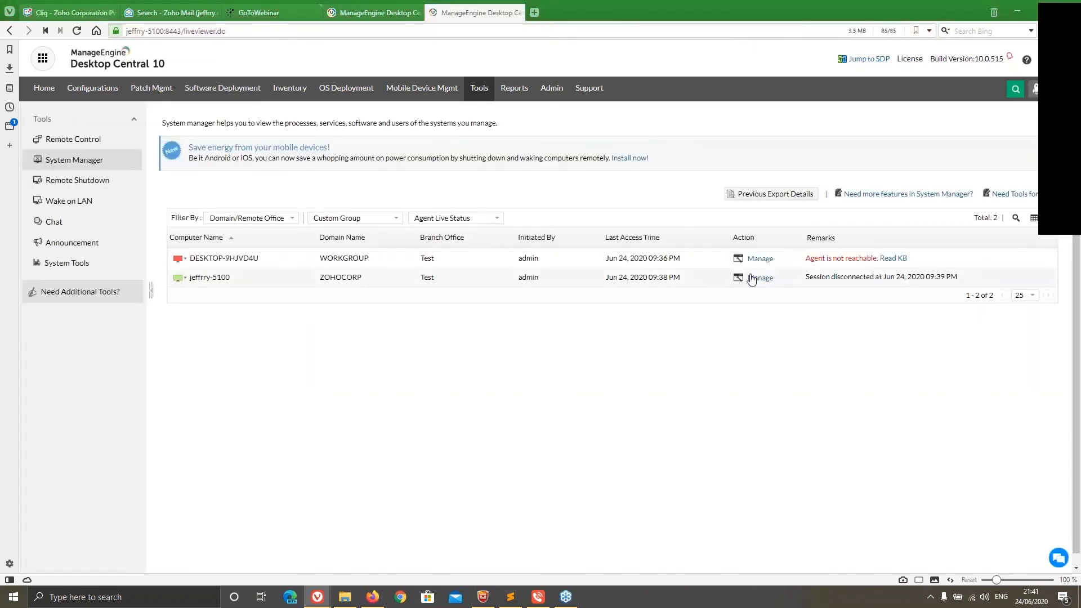
left_click(760, 278)
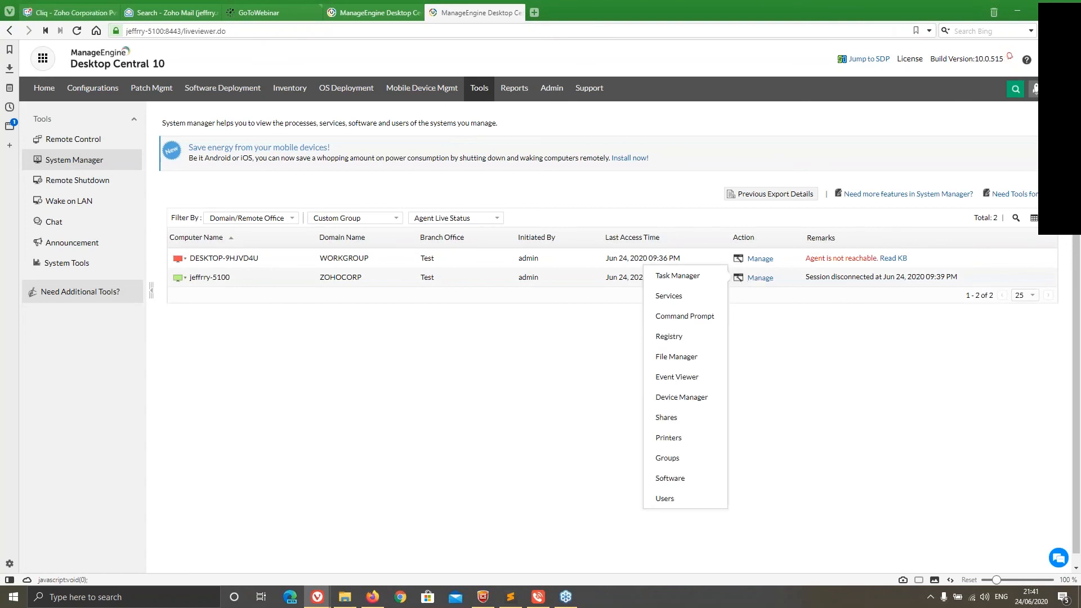
left_click(687, 336)
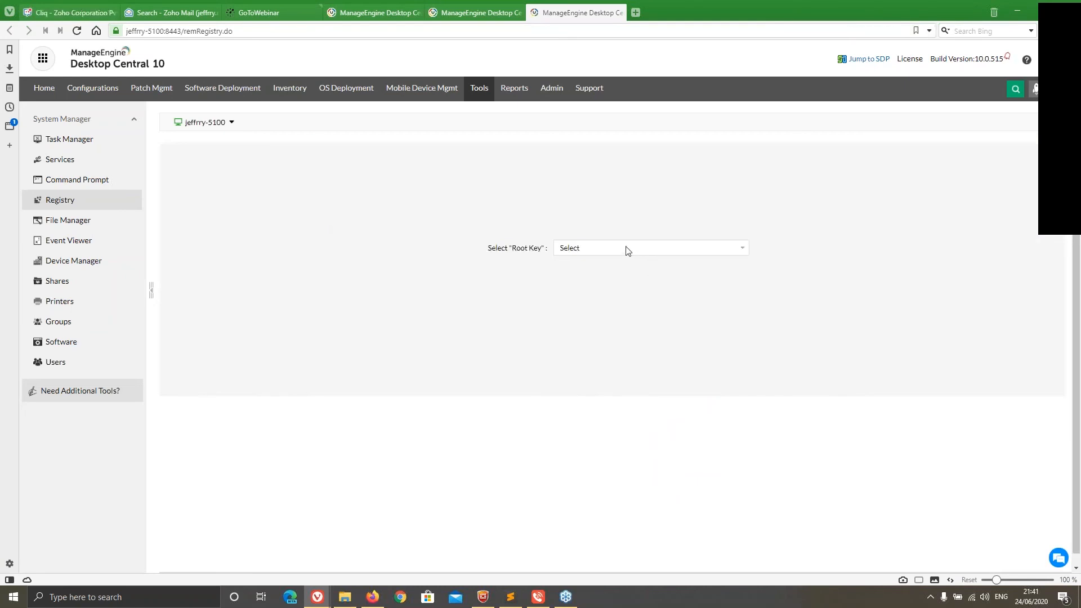
Load the HKEY_CLASSES_ROOT root key in the remote Registry and look at the options for adding or exporting keys
left_click(627, 250)
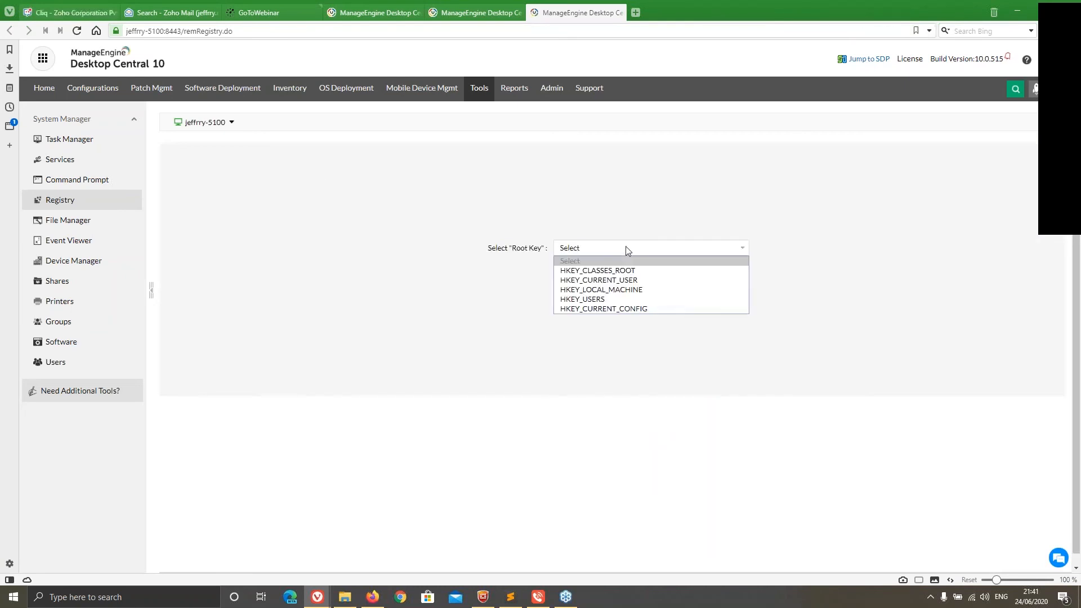
left_click(598, 270)
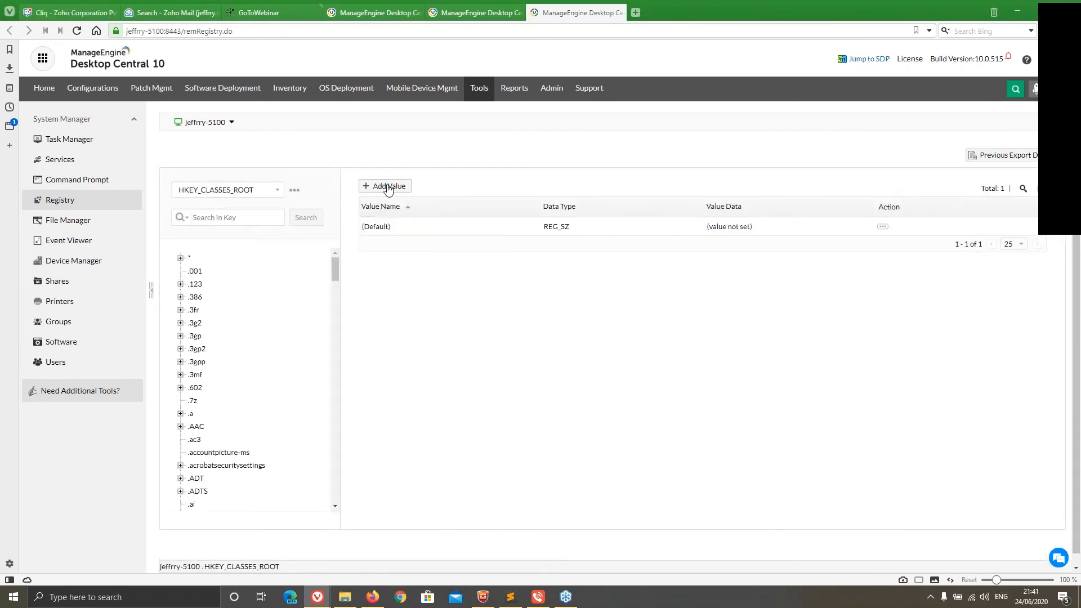
left_click(292, 194)
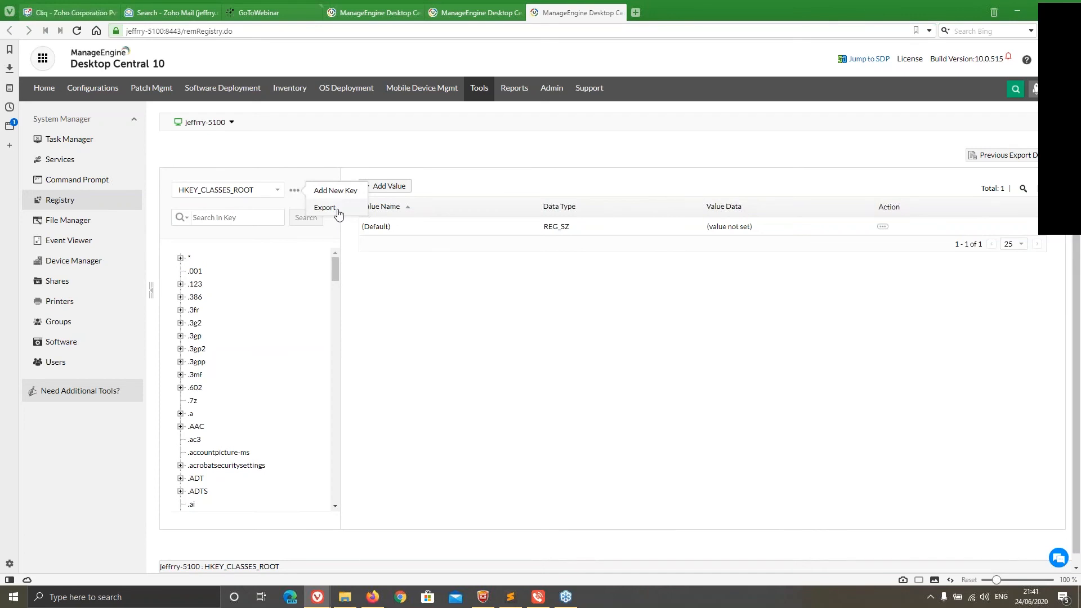
left_click(341, 143)
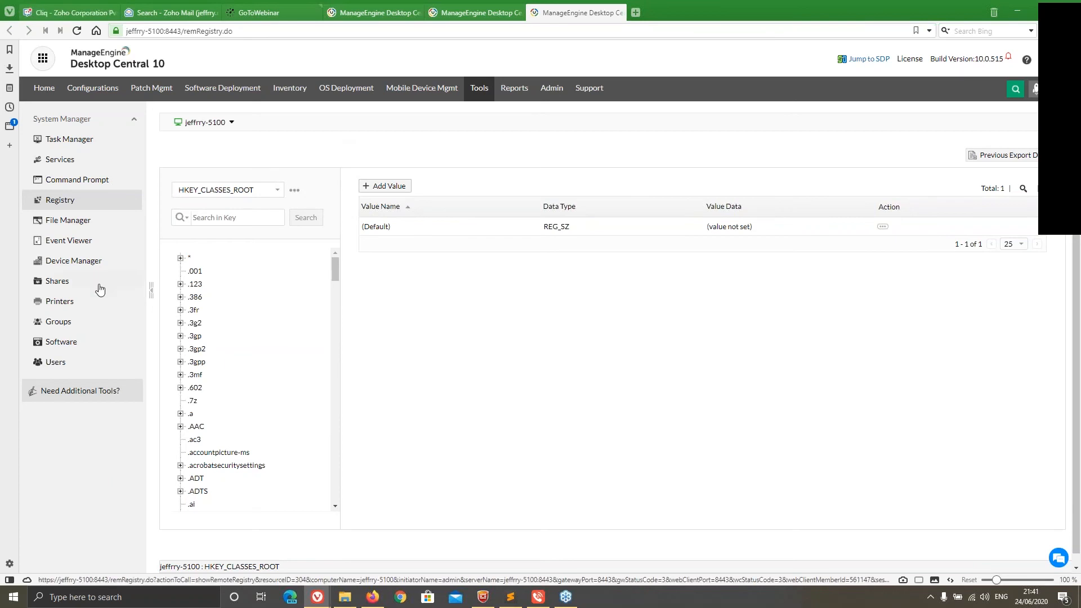
Look at the details of Microphone (Realtek(R) Audio) in the remote Device Manager
left_click(73, 262)
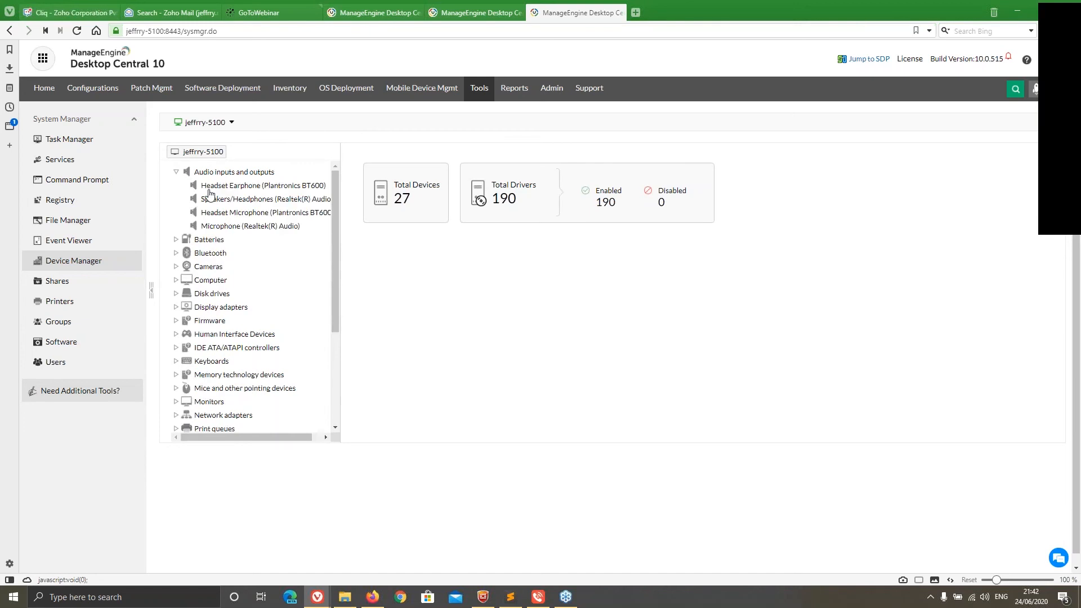
left_click(213, 229)
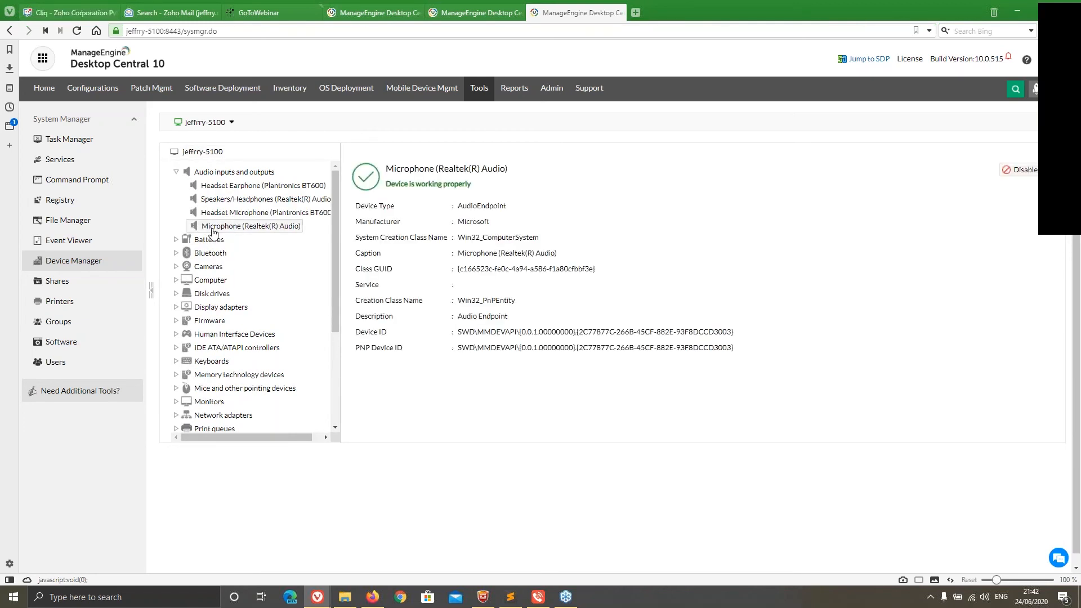
Check the remote computer's shares, sessions and open files, and view its list of printers
left_click(66, 287)
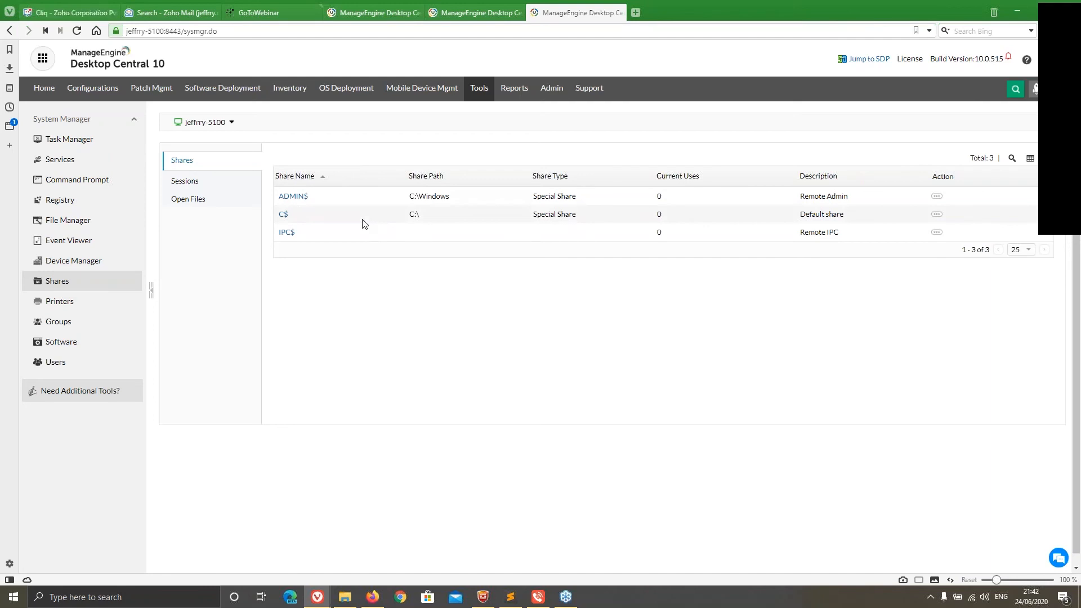
left_click(209, 184)
left_click(190, 199)
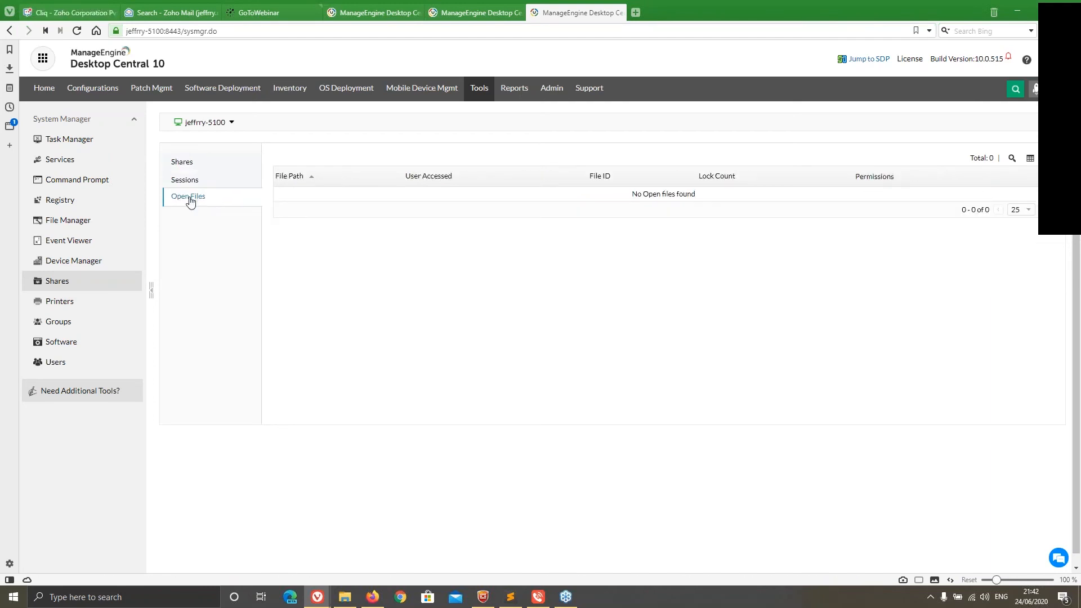
left_click(85, 304)
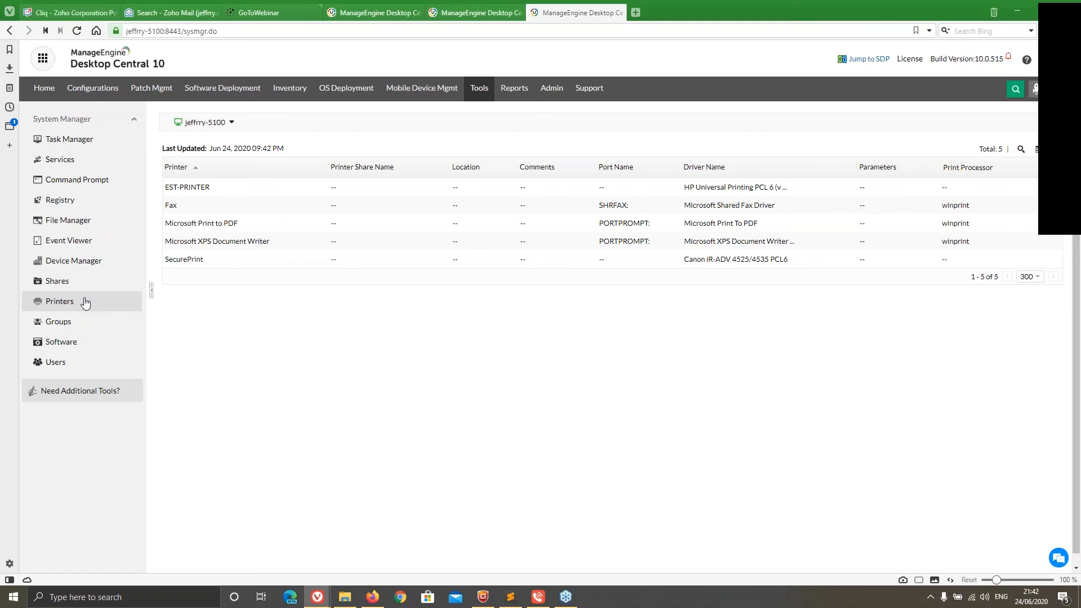
View the members of the Administrators group on the remote computer and look at the form for adding a member
left_click(58, 322)
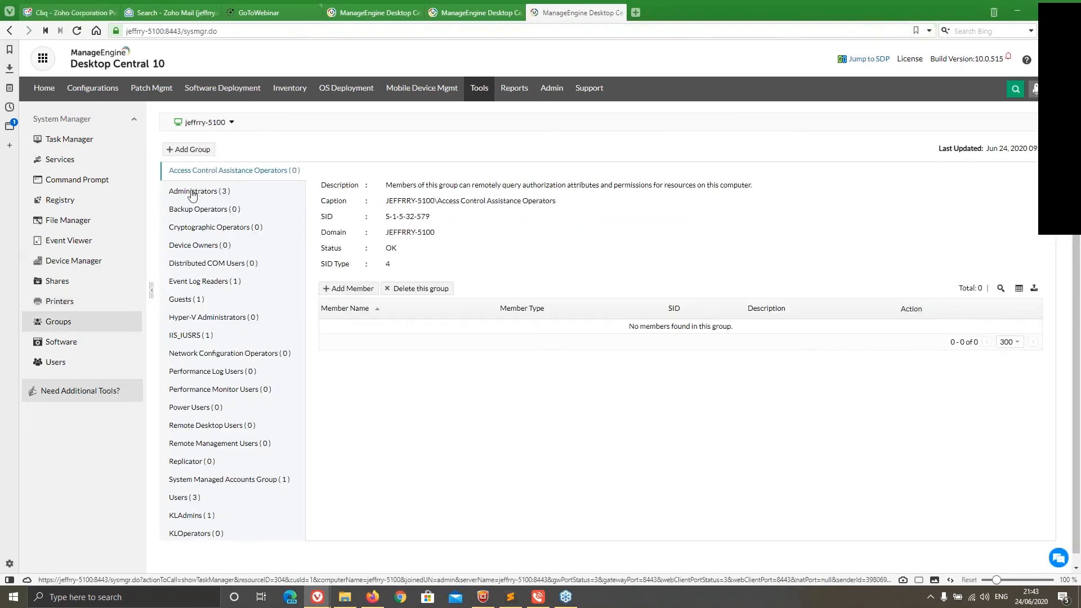
left_click(192, 193)
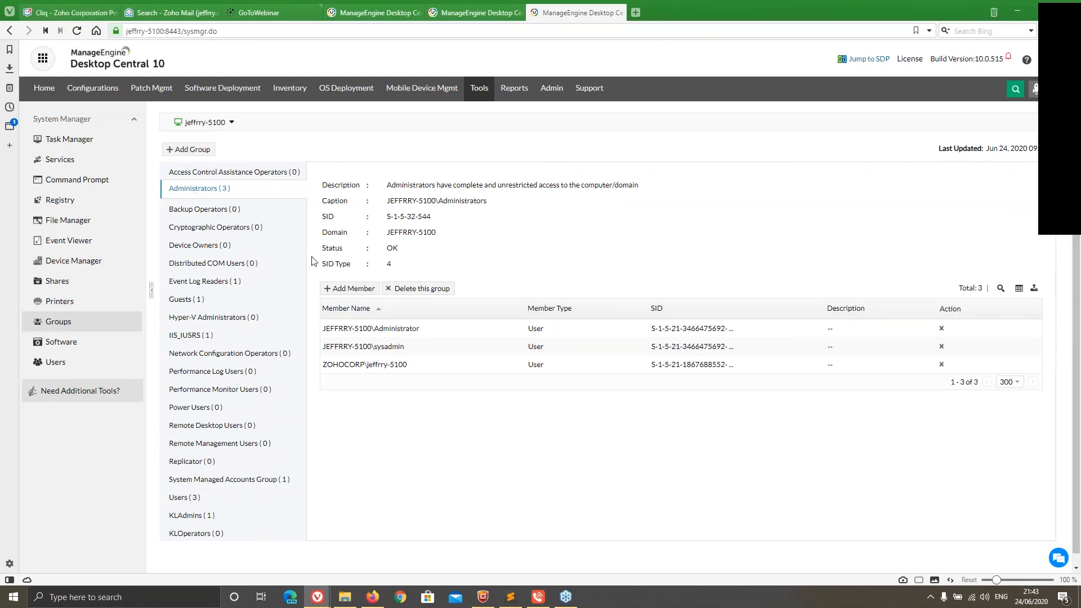
left_click(350, 288)
left_click(670, 203)
left_click(684, 222)
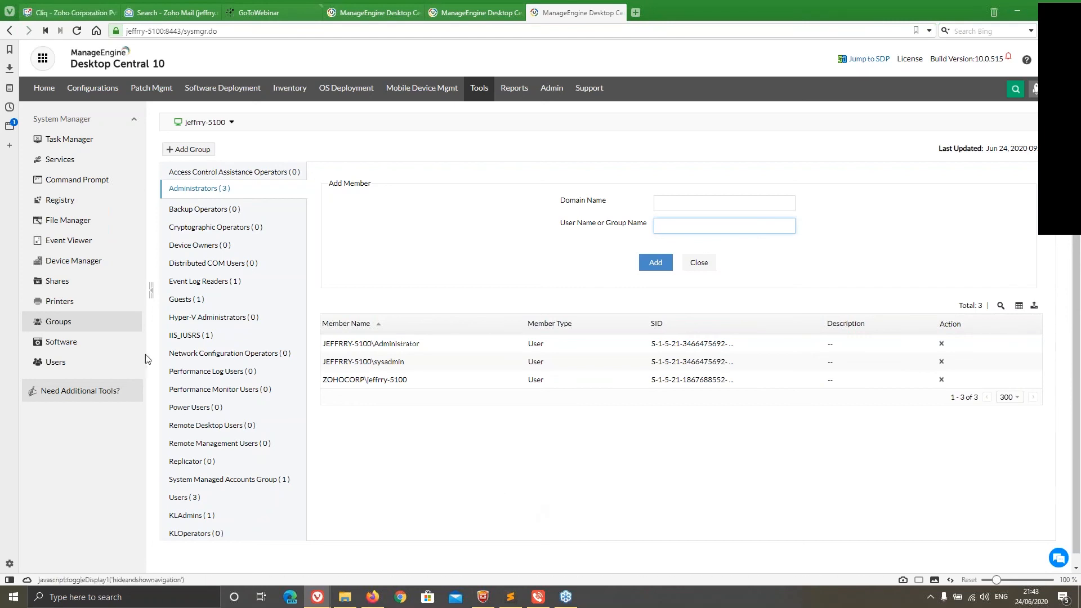
Look at the installed software, bring up and dismiss the uninstall confirmation for Mozilla Firefox, and view the computer's user accounts
left_click(59, 345)
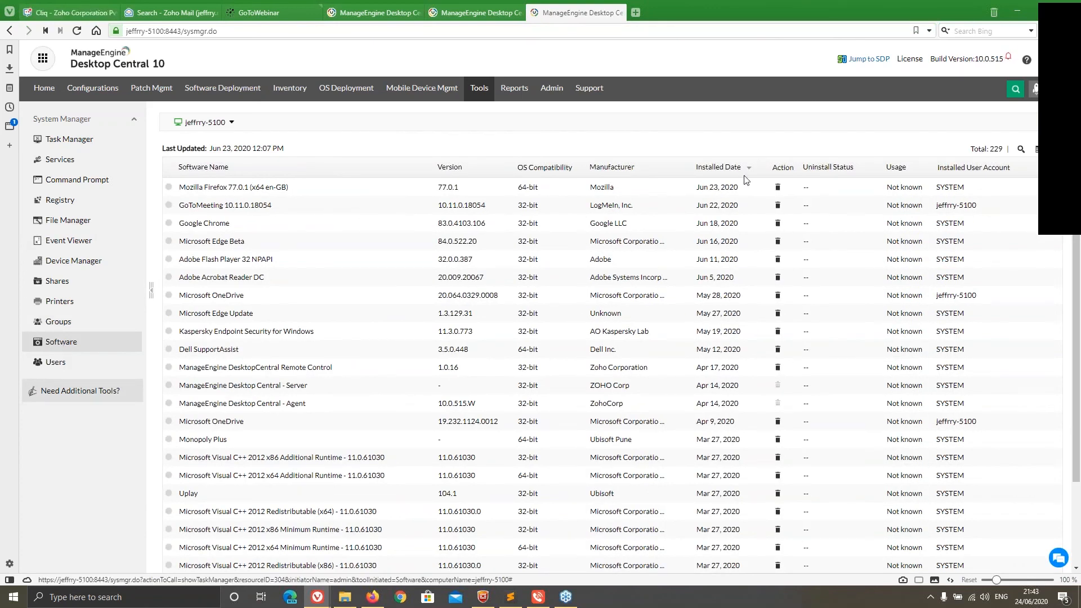
left_click(777, 190)
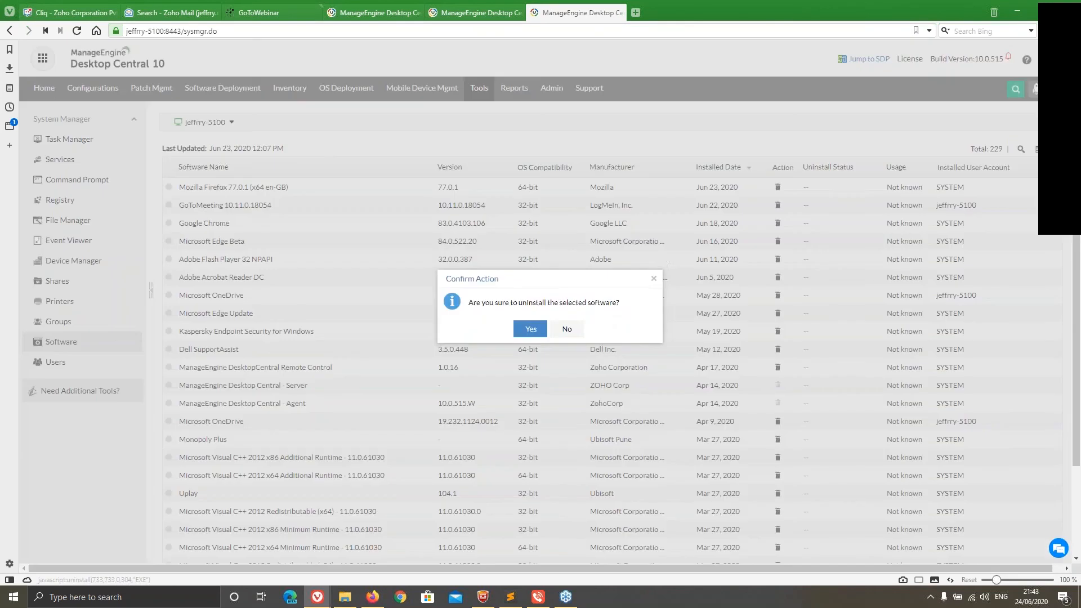
left_click(655, 279)
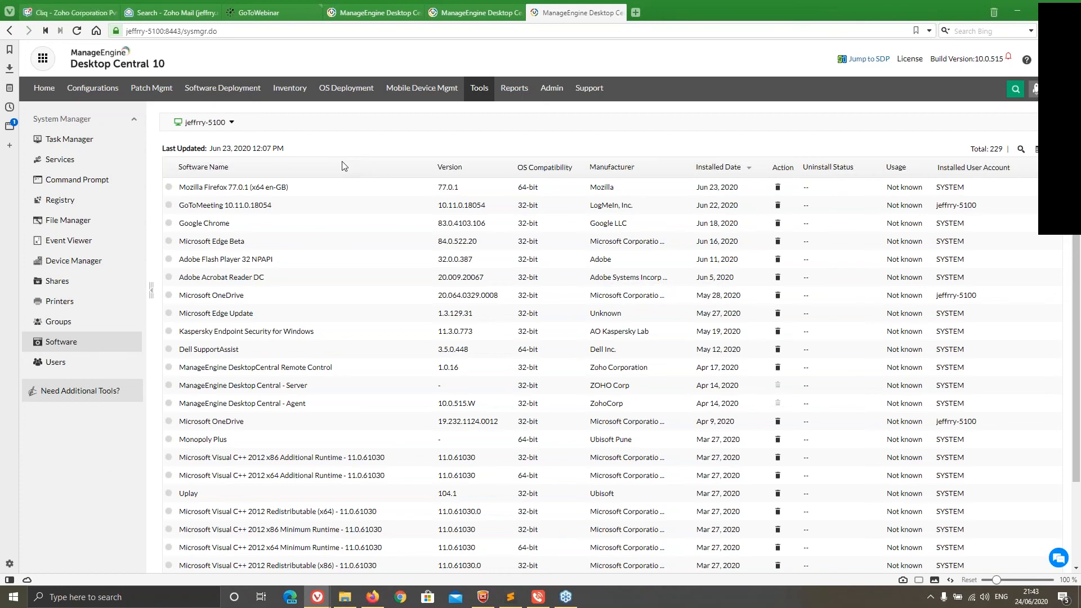
left_click(61, 362)
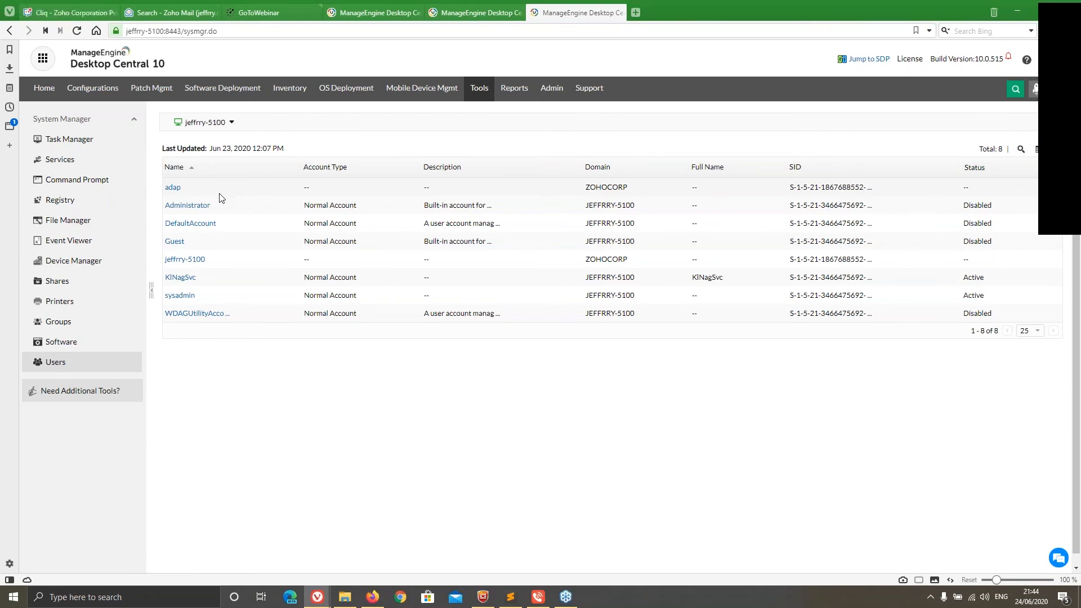
key("super")
key("super")
key("alt+Tab")
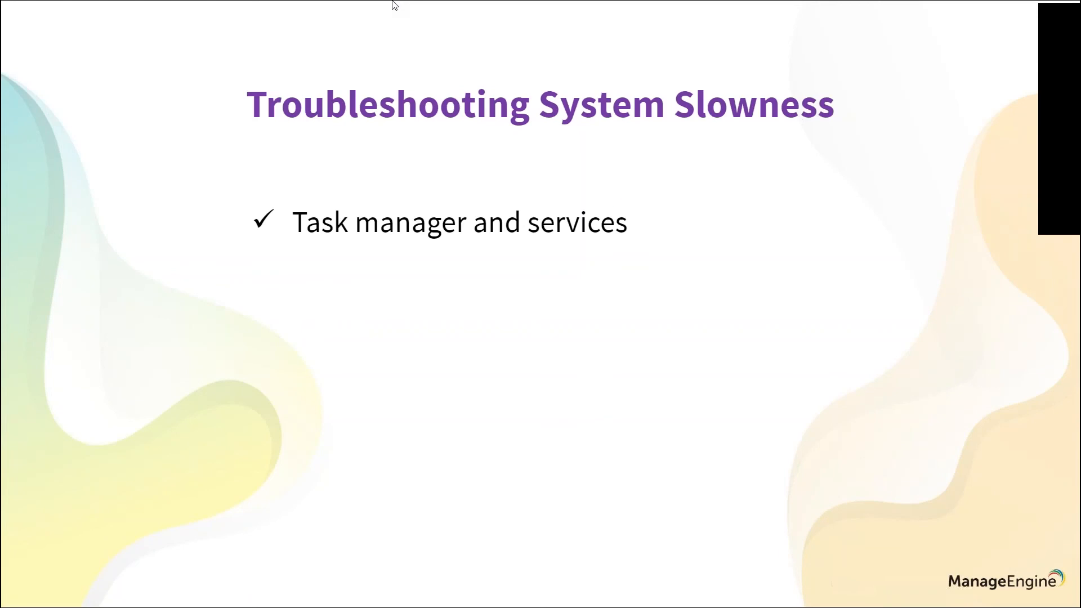
key("Right")
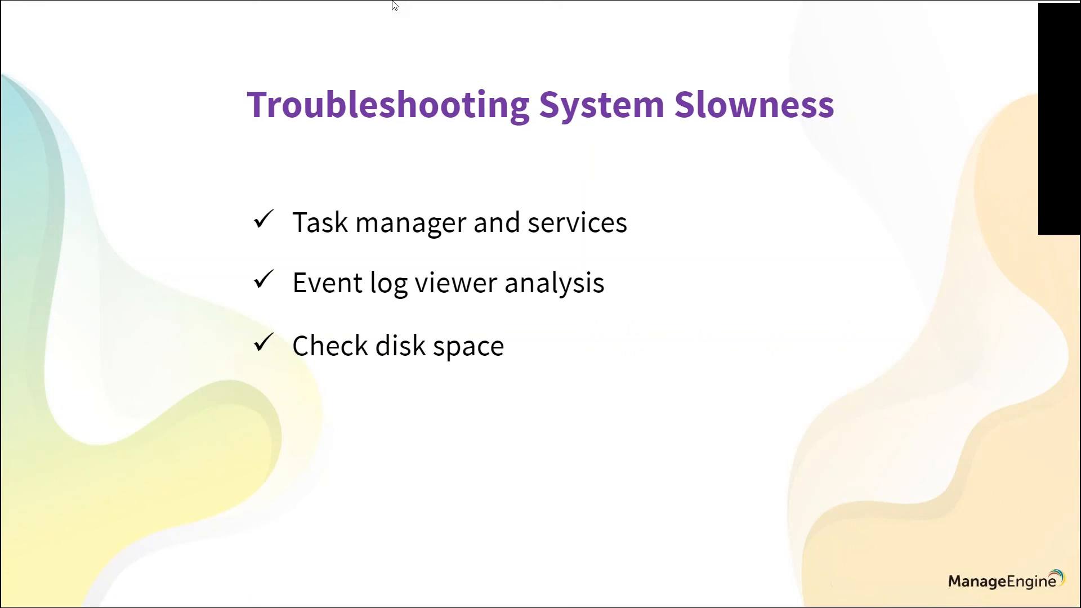
key("Right")
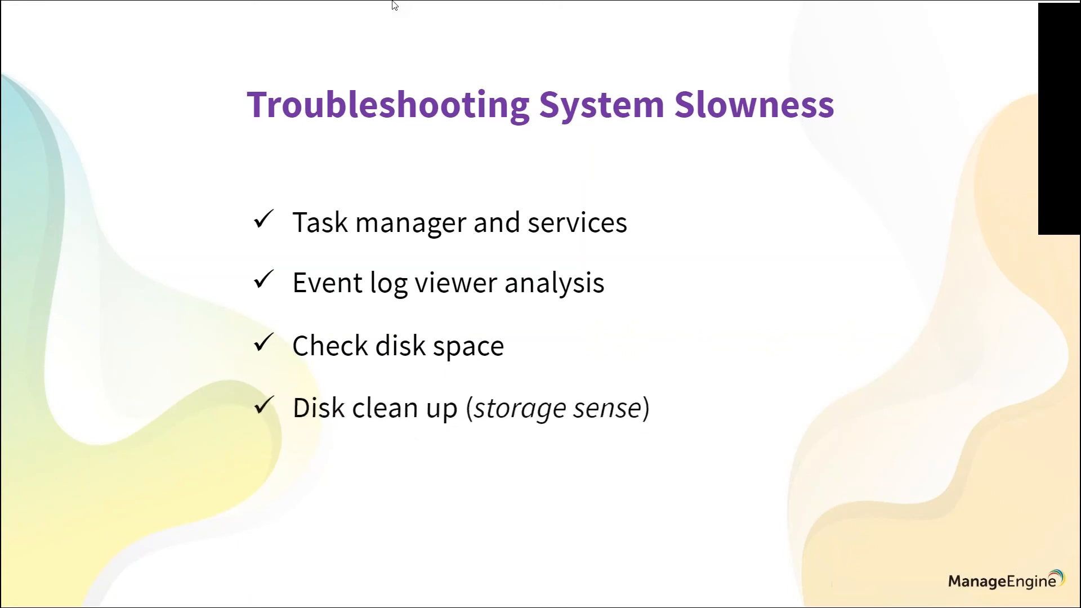
key("Right")
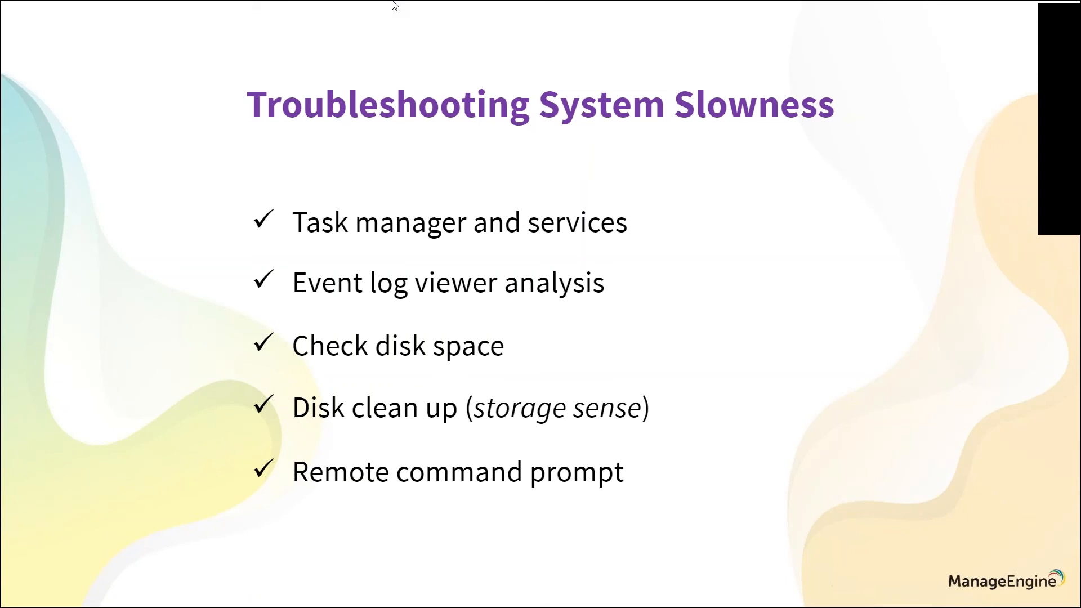
Switch back to Desktop Central and open the remote Command Prompt to look at its Run As option
key("alt+Tab")
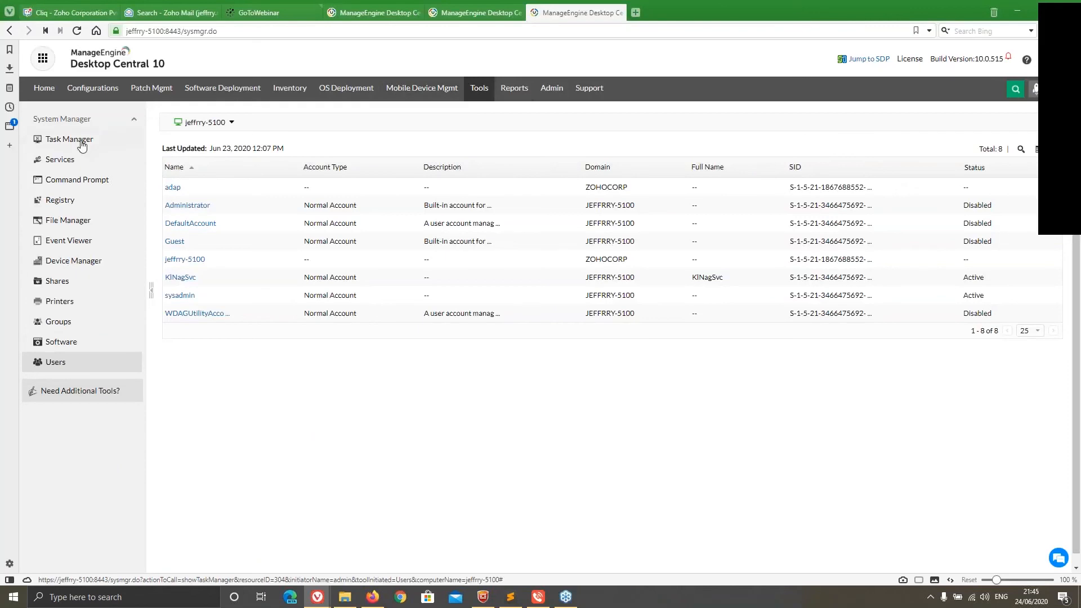
left_click(84, 181)
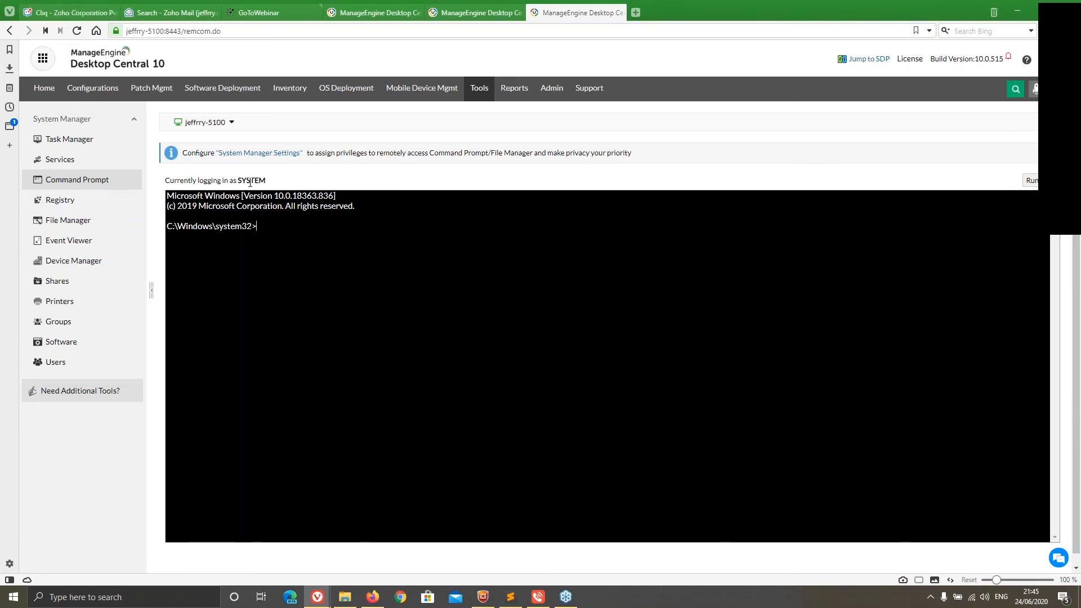
left_click(1035, 183)
key("alt+Tab")
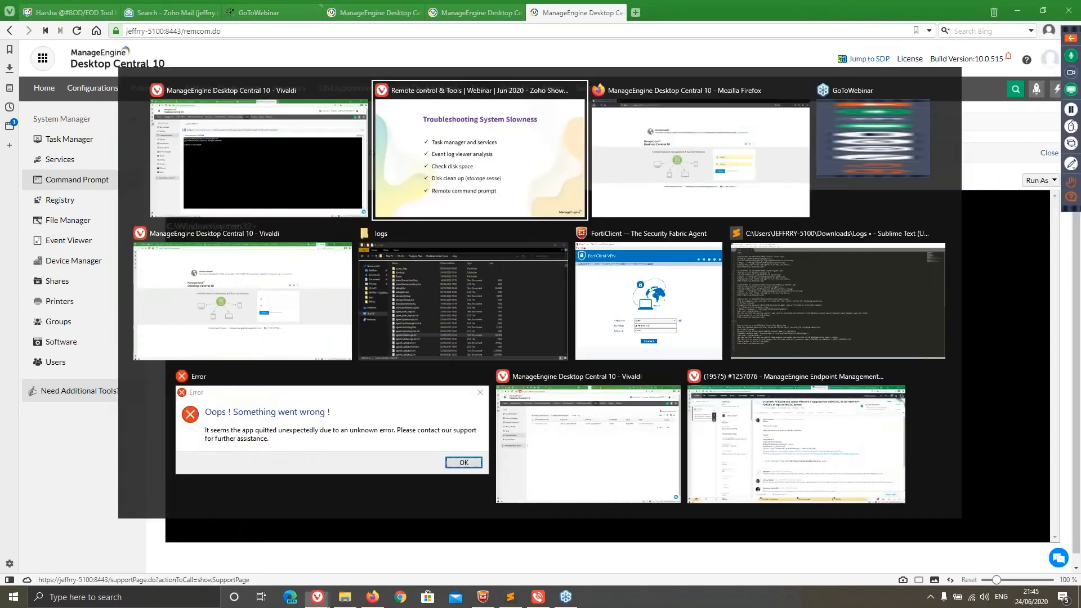
key("Right")
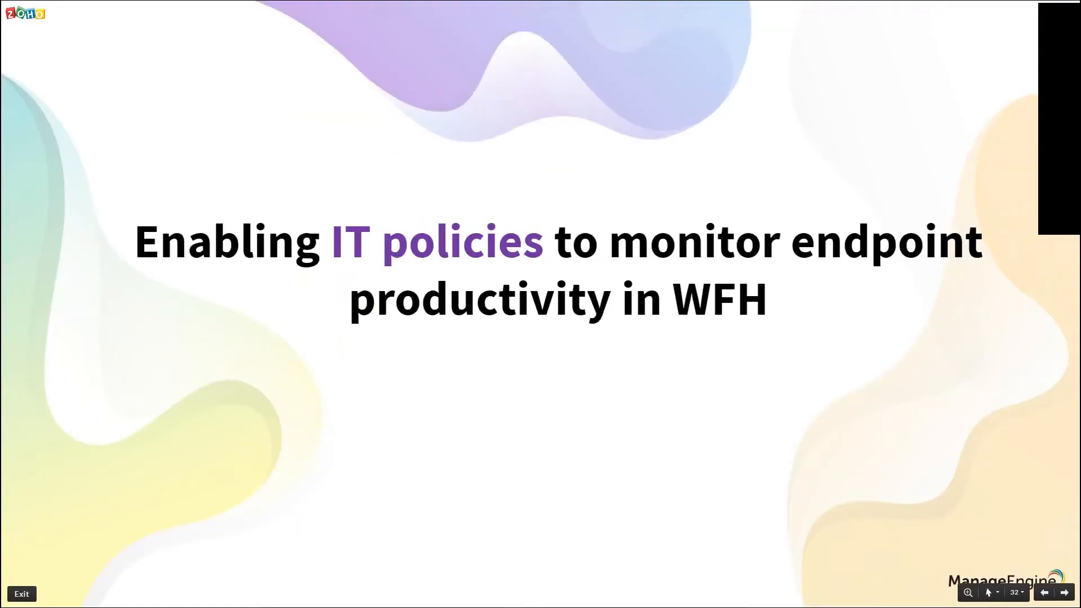